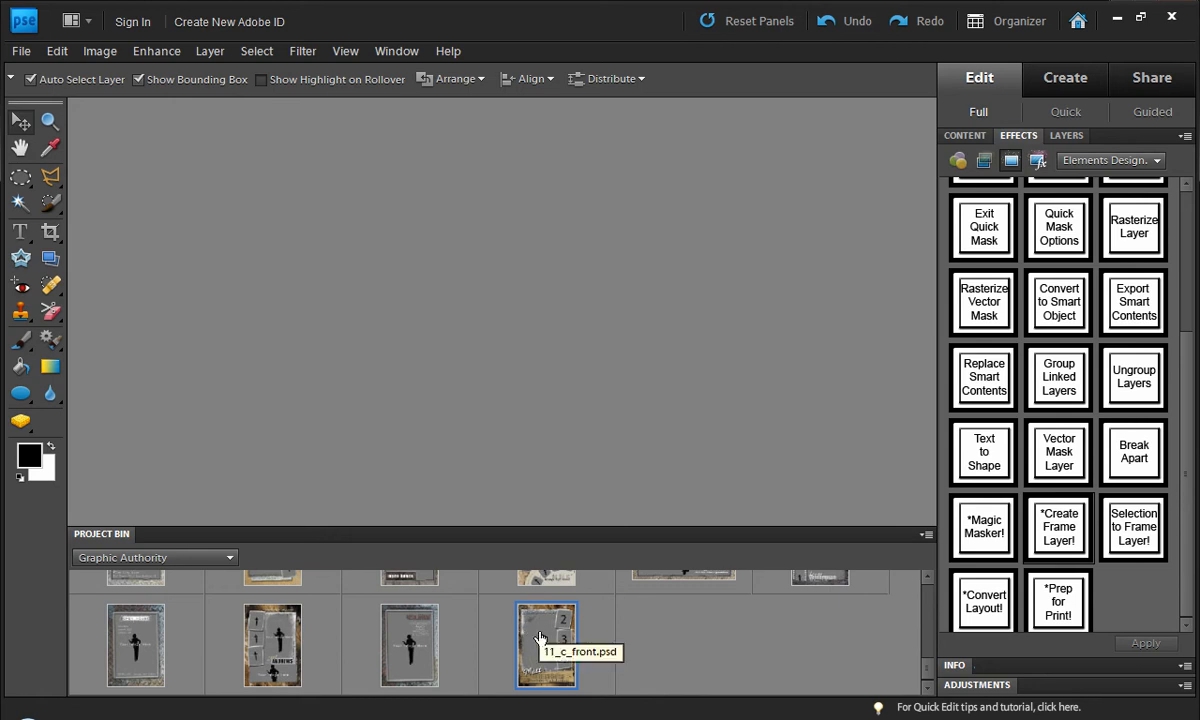
# Step: Open 11_c_front.psd from the Graphic Authority project bin and widen its document window
pyautogui.moveTo(539, 638); pyautogui.dragTo(514, 400)
pyautogui.click(621, 312)
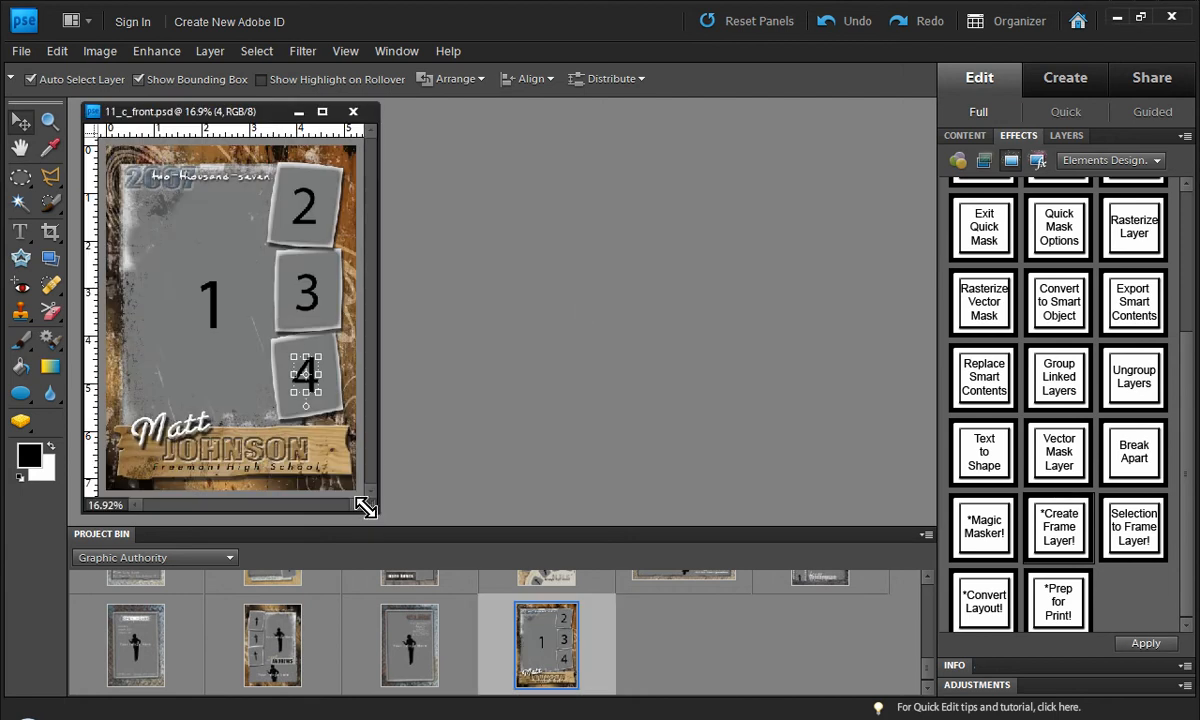
pyautogui.moveTo(365, 508); pyautogui.dragTo(517, 512)
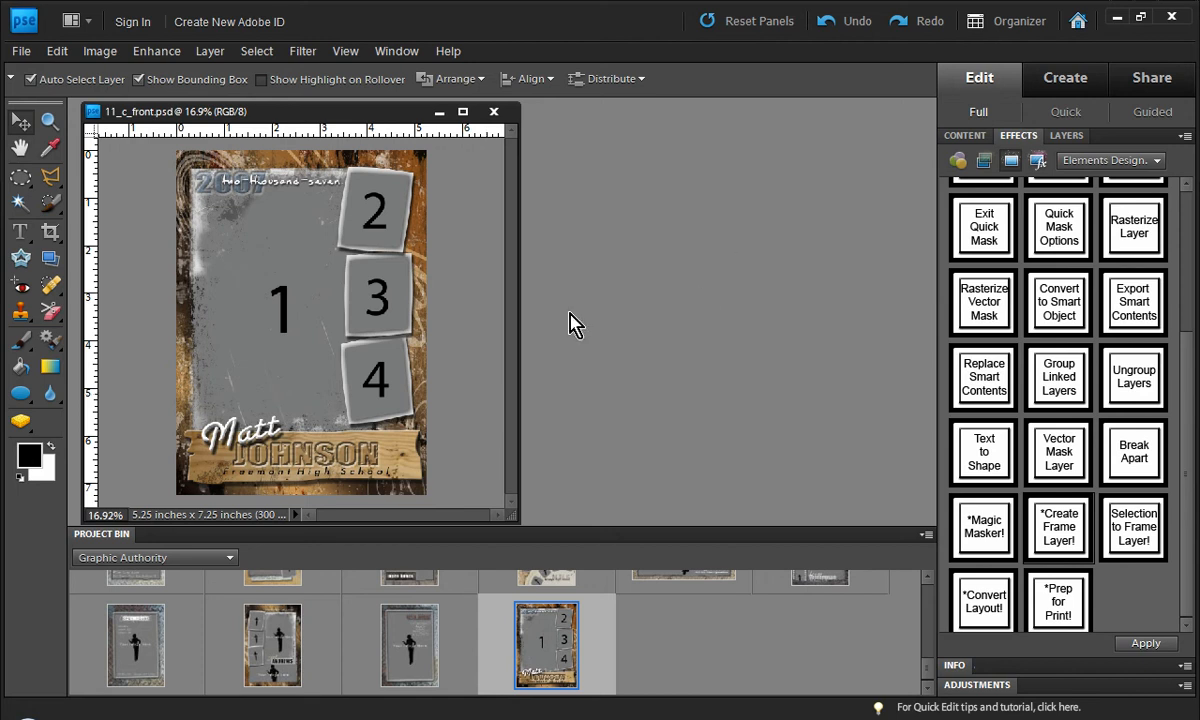
# Step: Hide text layers 4, 3, 2, two-thousand-seven, 2007, Freemont High School and the first-name and last-name layers
pyautogui.click(1066, 136)
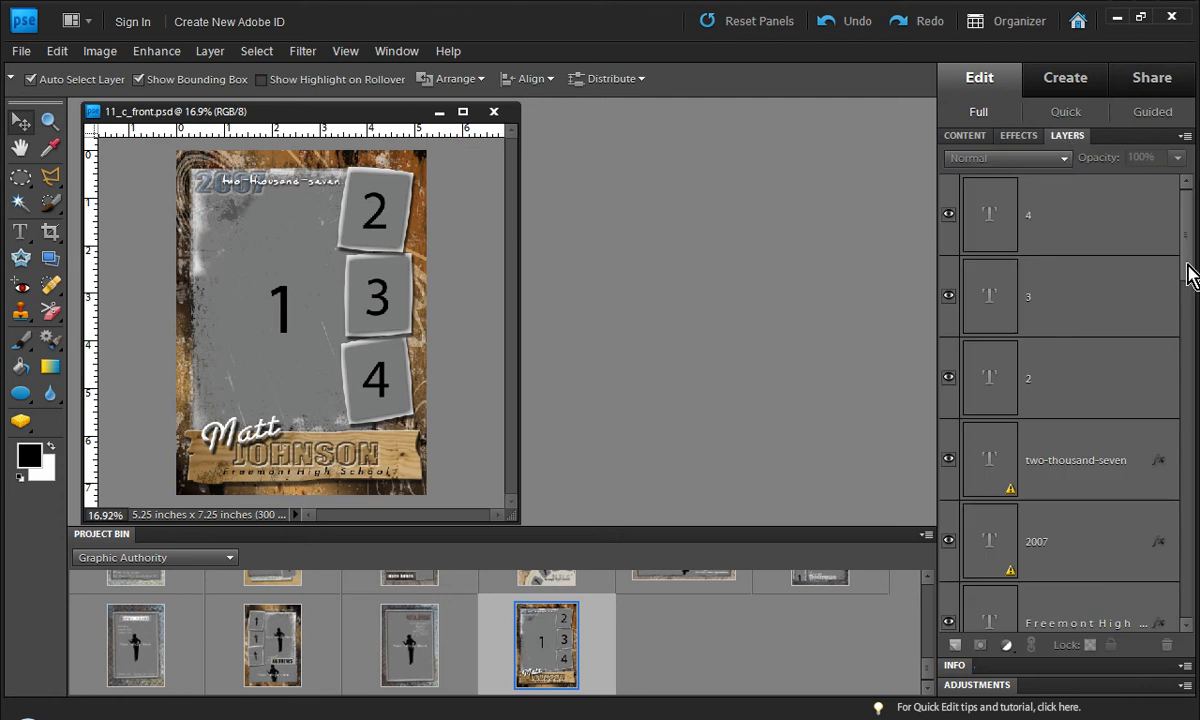
pyautogui.moveTo(1192, 268)
pyautogui.mouseDown()
pyautogui.moveTo(1193, 462)
pyautogui.moveTo(1192, 255)
pyautogui.mouseUp()
pyautogui.moveTo(948, 218); pyautogui.dragTo(950, 540)
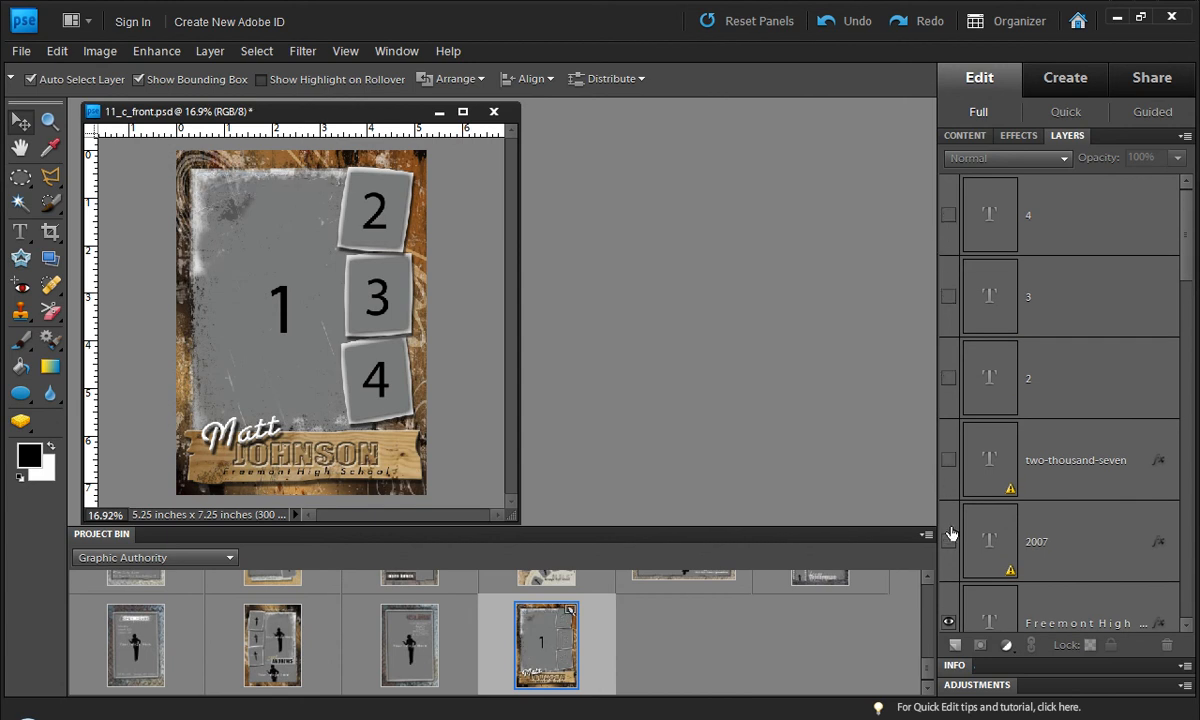
pyautogui.moveTo(1187, 276); pyautogui.dragTo(1195, 351)
pyautogui.moveTo(948, 268); pyautogui.dragTo(948, 432)
# Step: Hide the b_border, c_border and d_border layers of the three small frames
pyautogui.moveTo(1186, 327); pyautogui.dragTo(1190, 410)
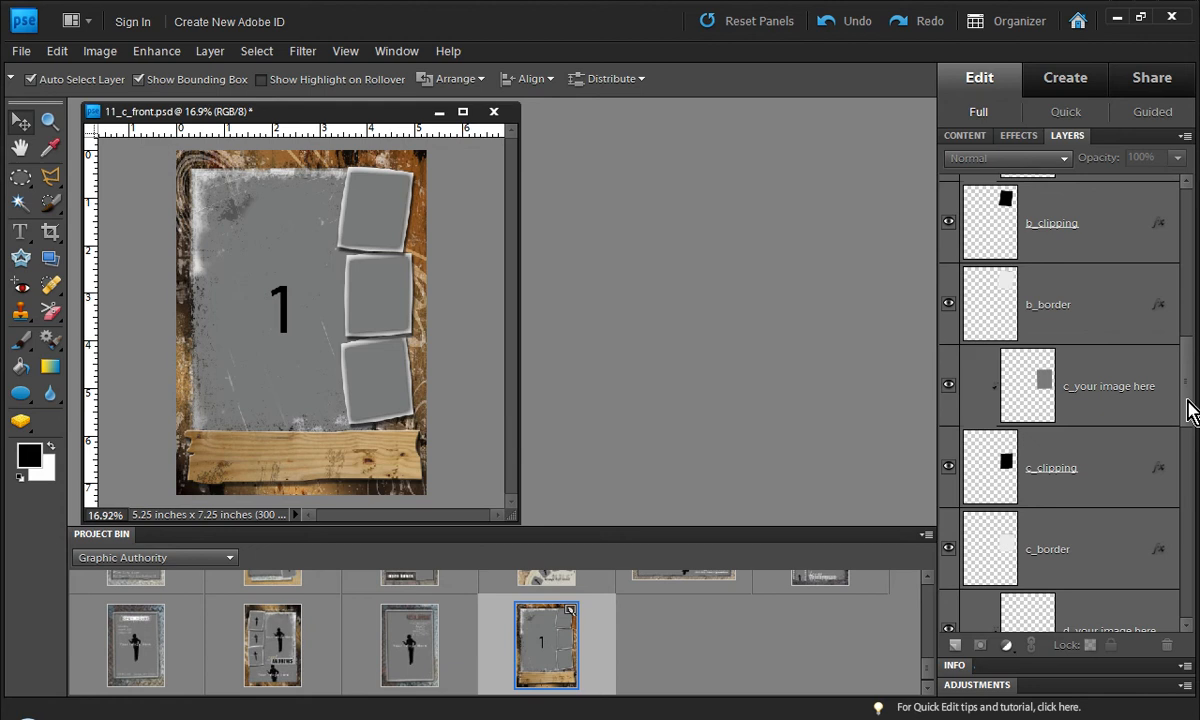
pyautogui.click(947, 306)
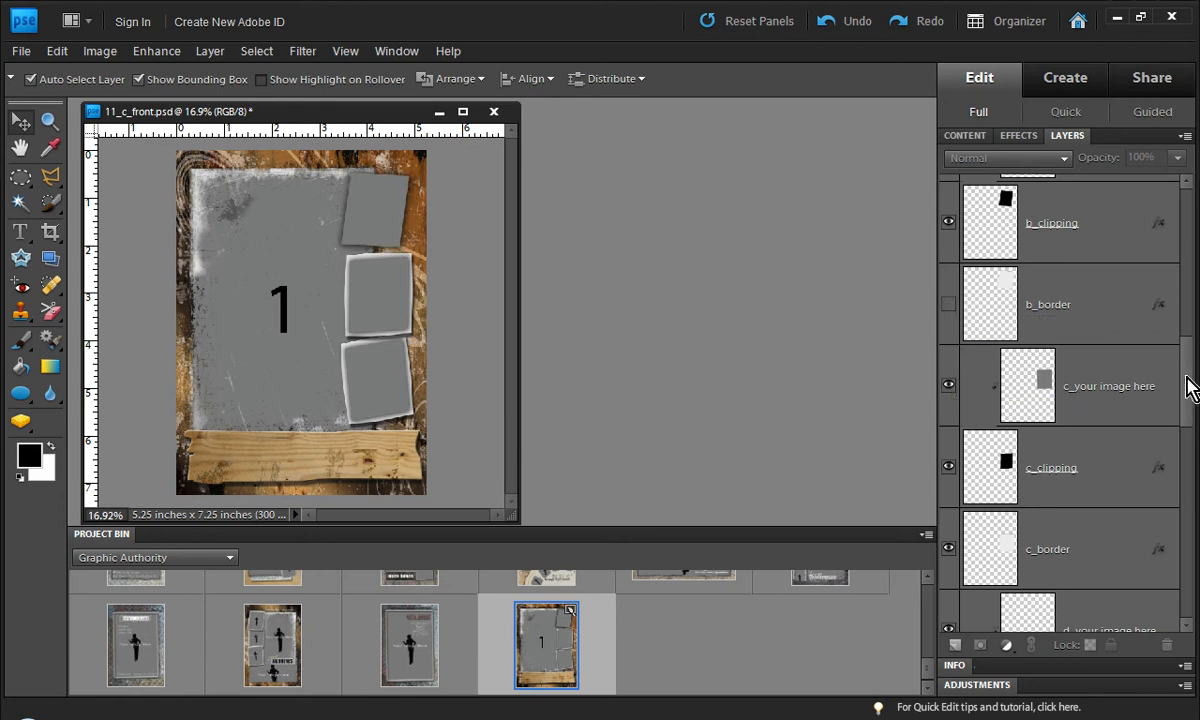
pyautogui.moveTo(1187, 383); pyautogui.dragTo(1187, 407)
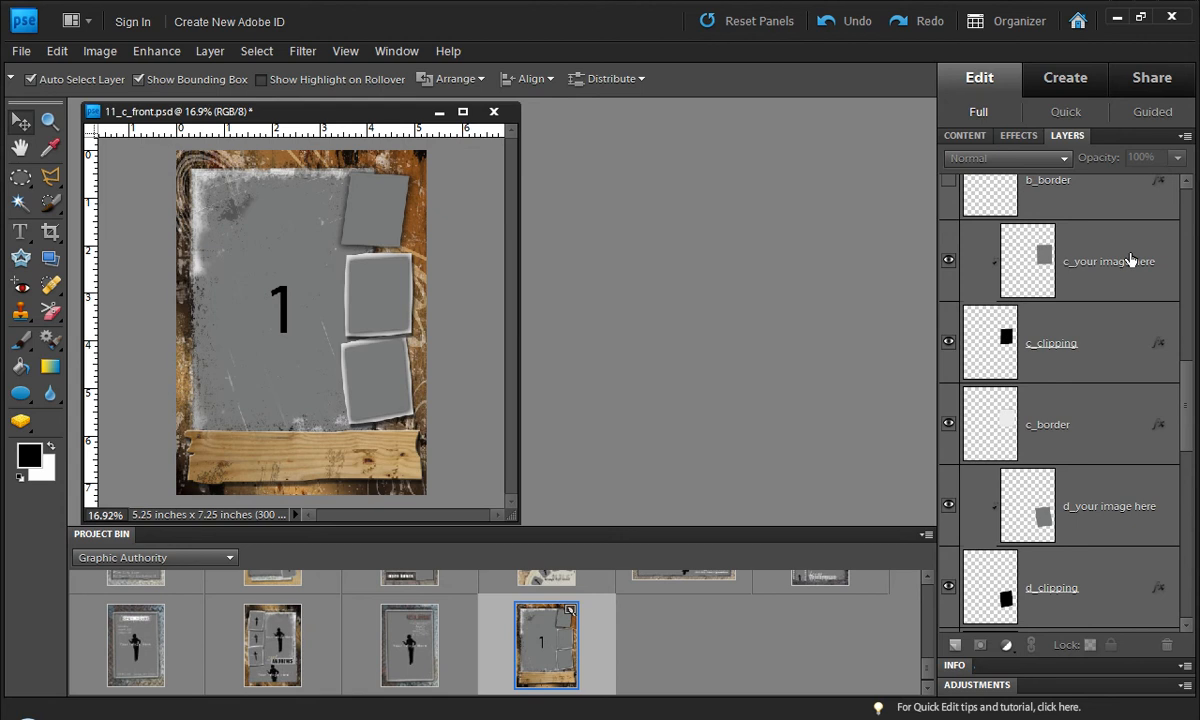
pyautogui.click(948, 427)
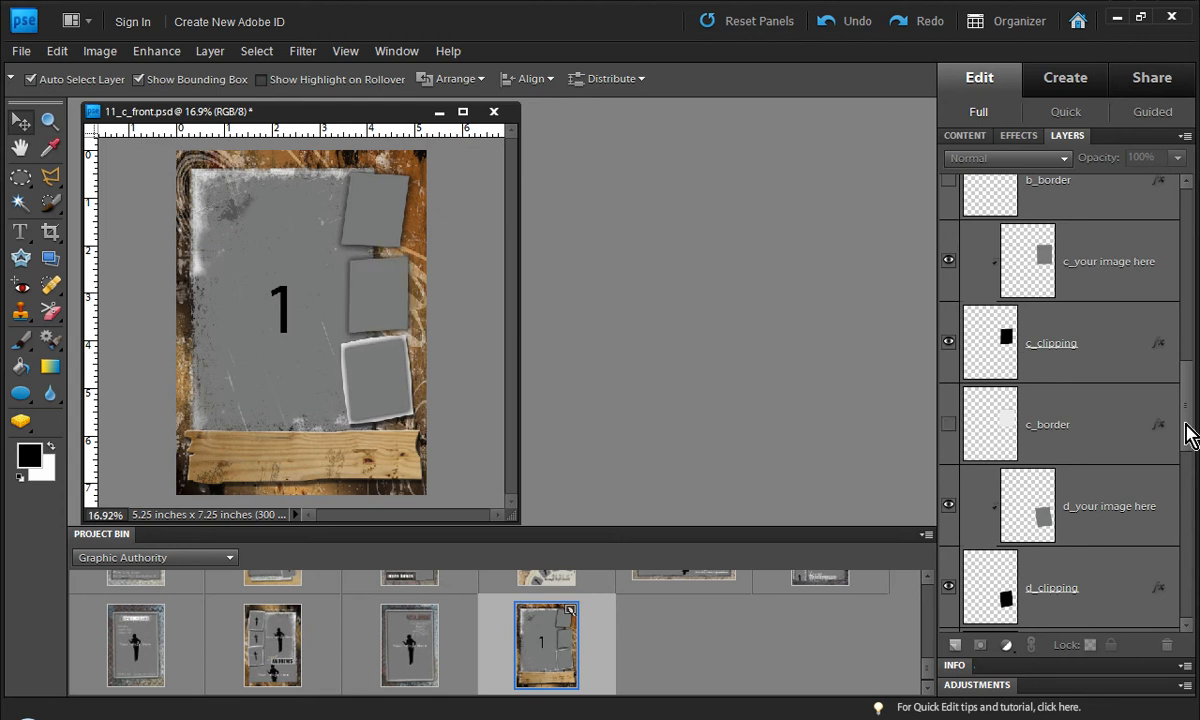
pyautogui.scroll(-3, 1118, 400)
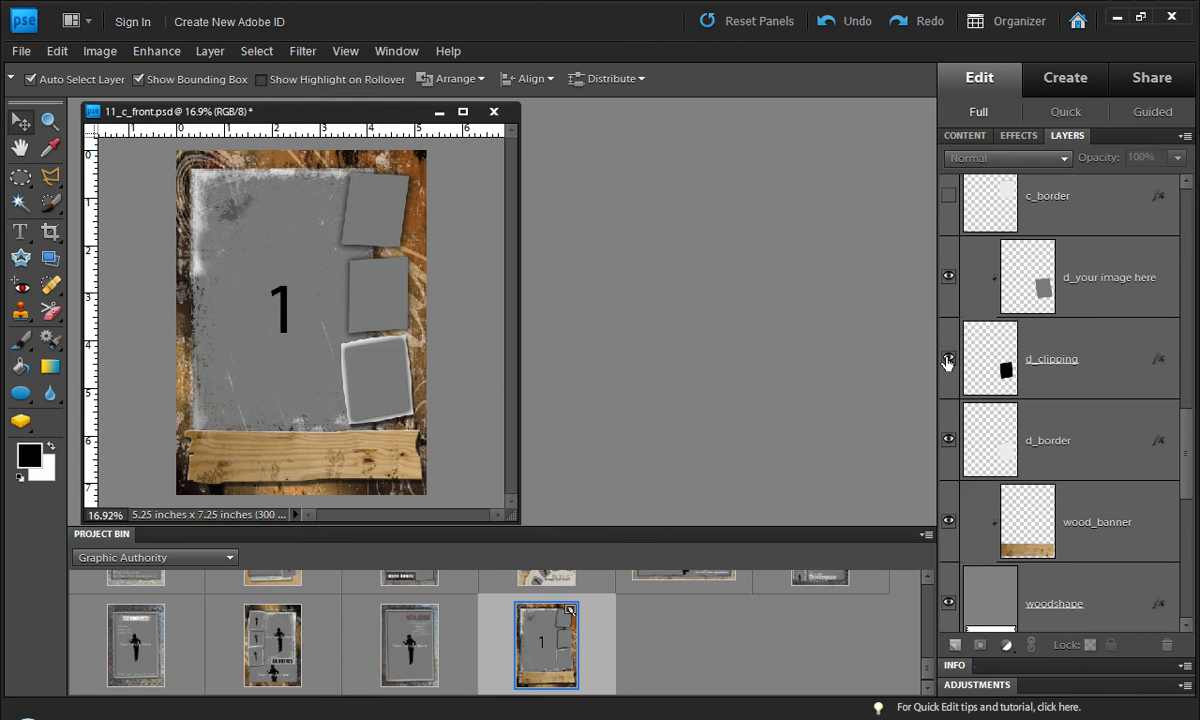
pyautogui.click(949, 441)
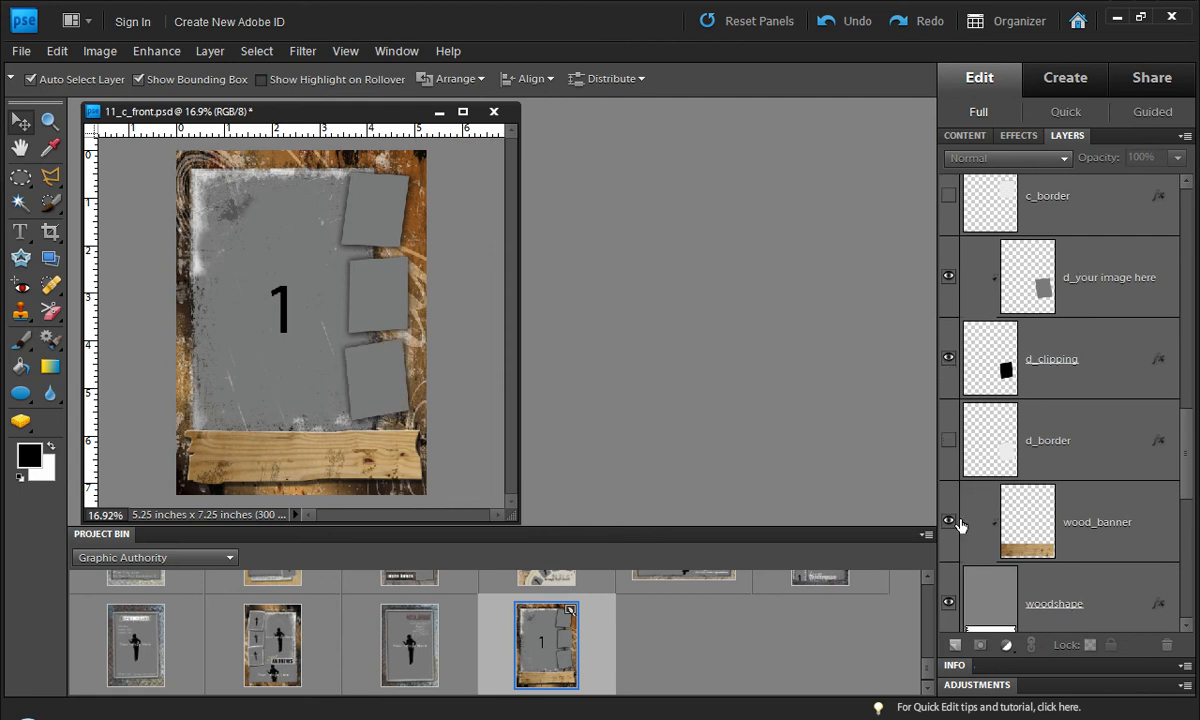
# Step: Hide the wood_banner, woodshape, a_grunge, 1, Shape_top_left, Shape_bottom_right and background layers
pyautogui.click(948, 520)
pyautogui.moveTo(1190, 480); pyautogui.dragTo(1187, 563)
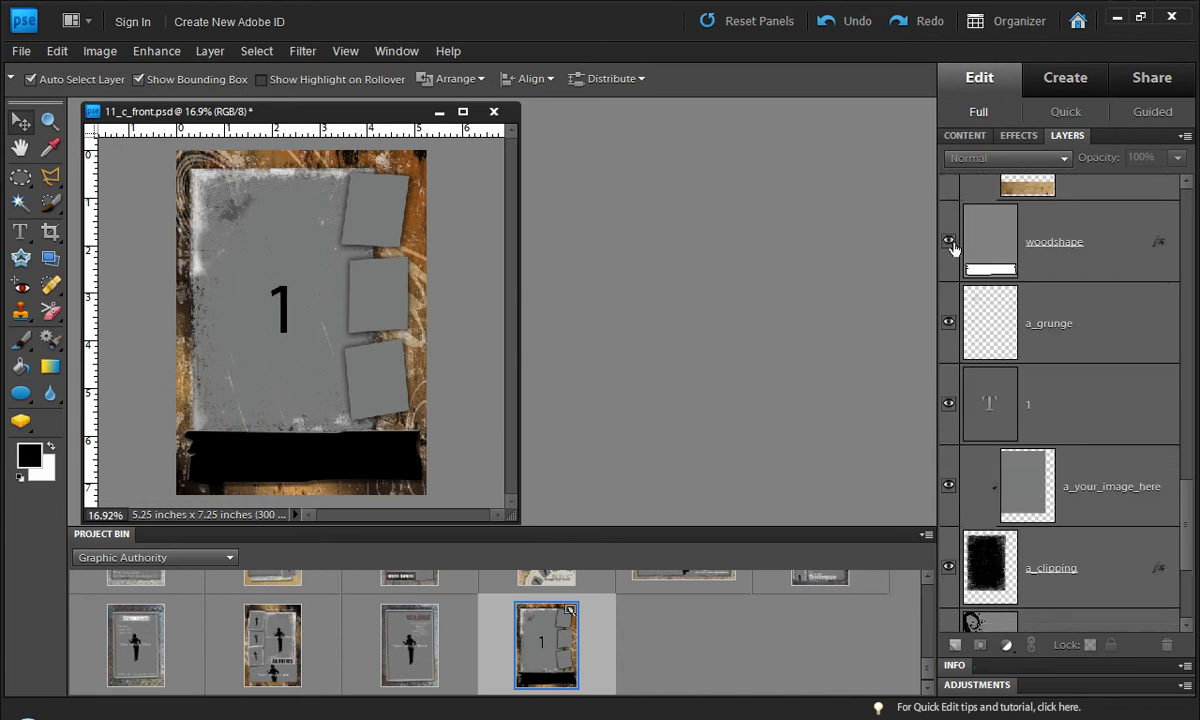
pyautogui.moveTo(950, 244); pyautogui.dragTo(951, 432)
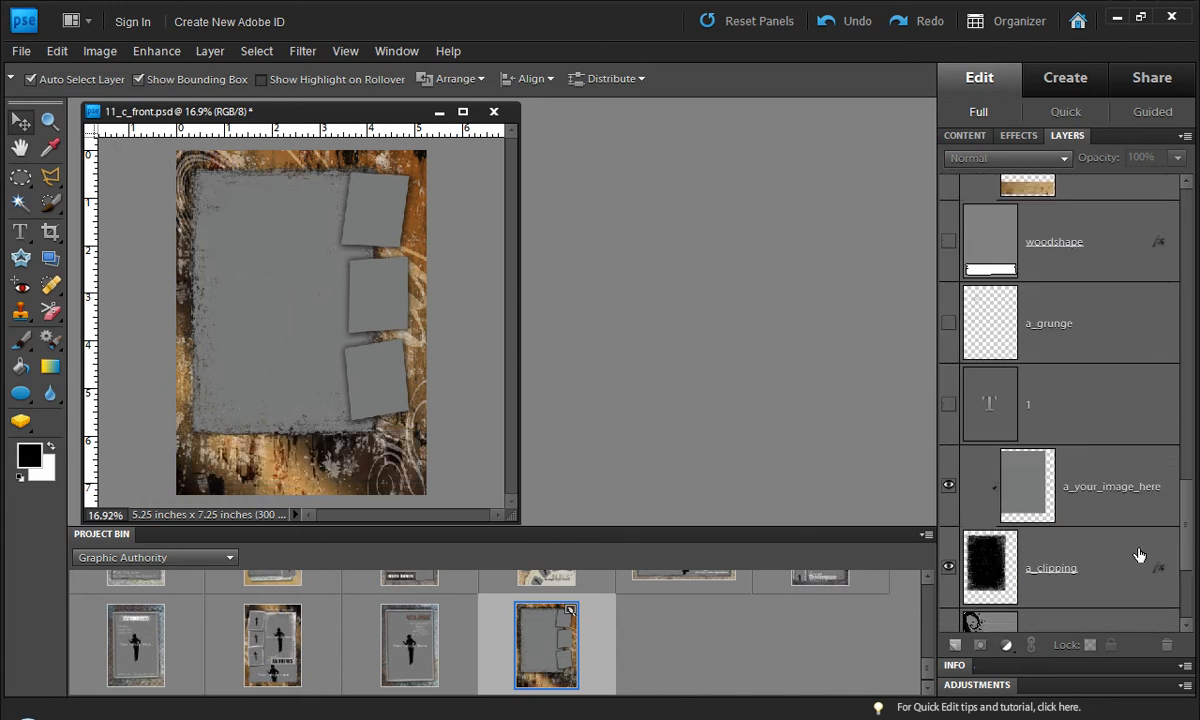
pyautogui.scroll(-3, 1112, 500)
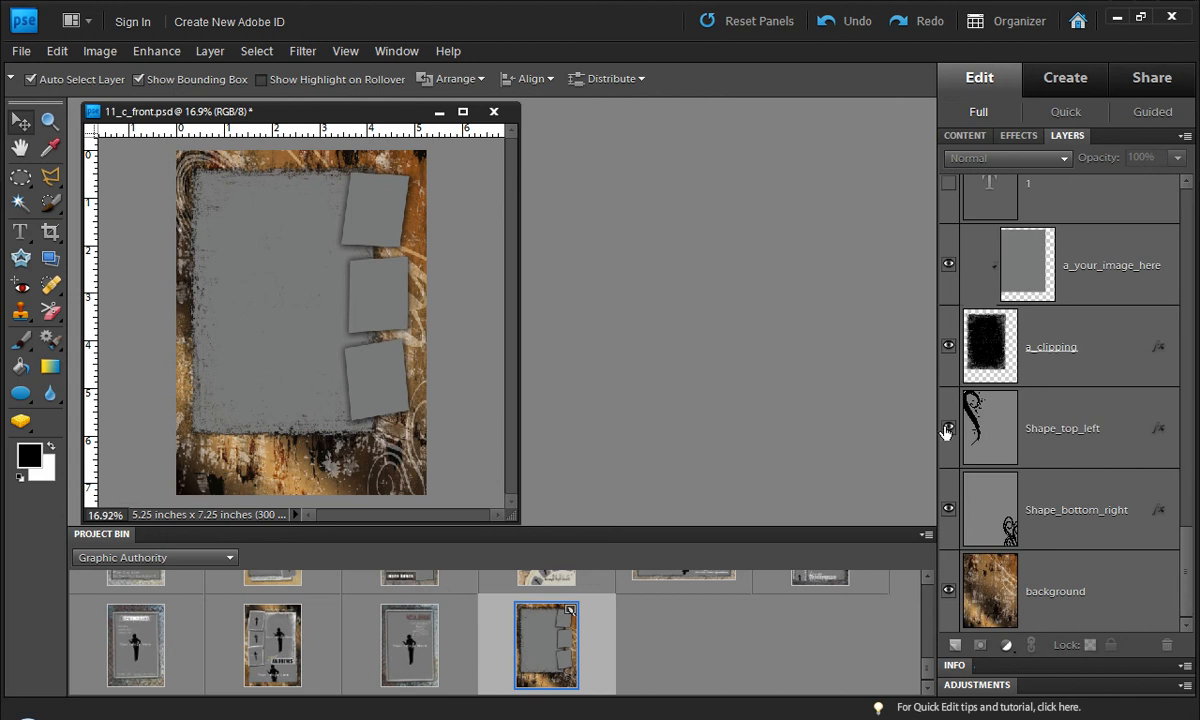
pyautogui.moveTo(950, 430); pyautogui.dragTo(948, 573)
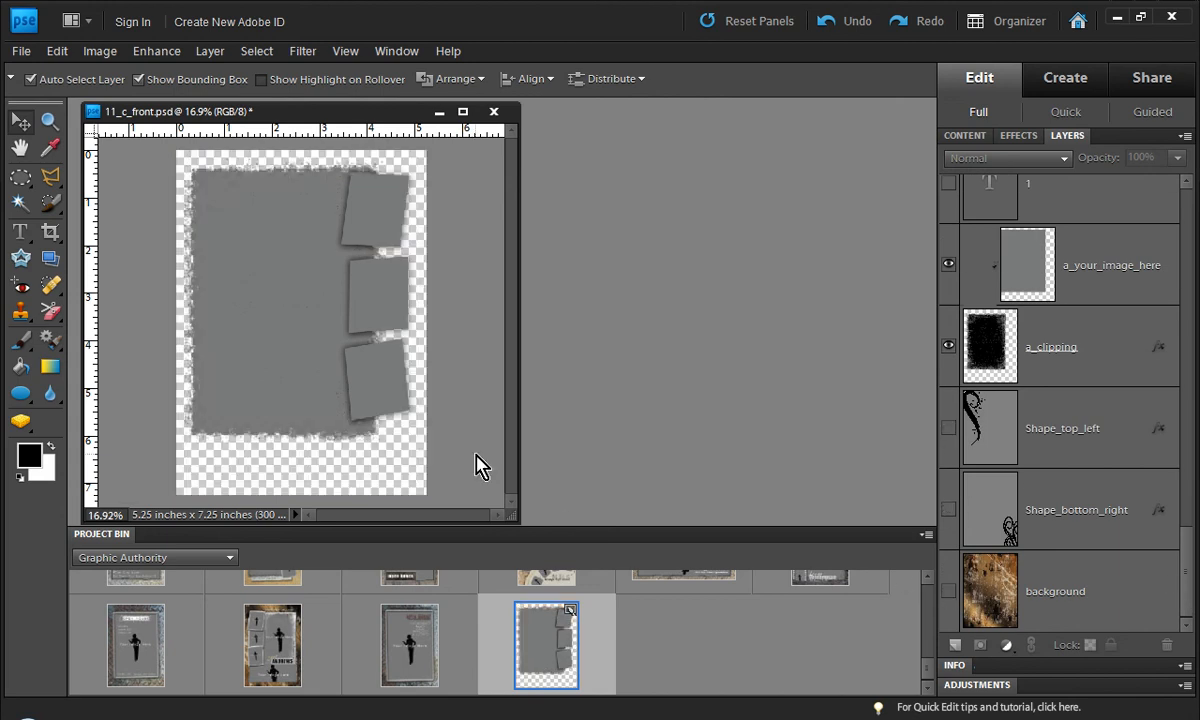
# Step: Merge a_your_image_here down into a_clipping, and d_your image here down into d_clipping
pyautogui.click(1092, 278)
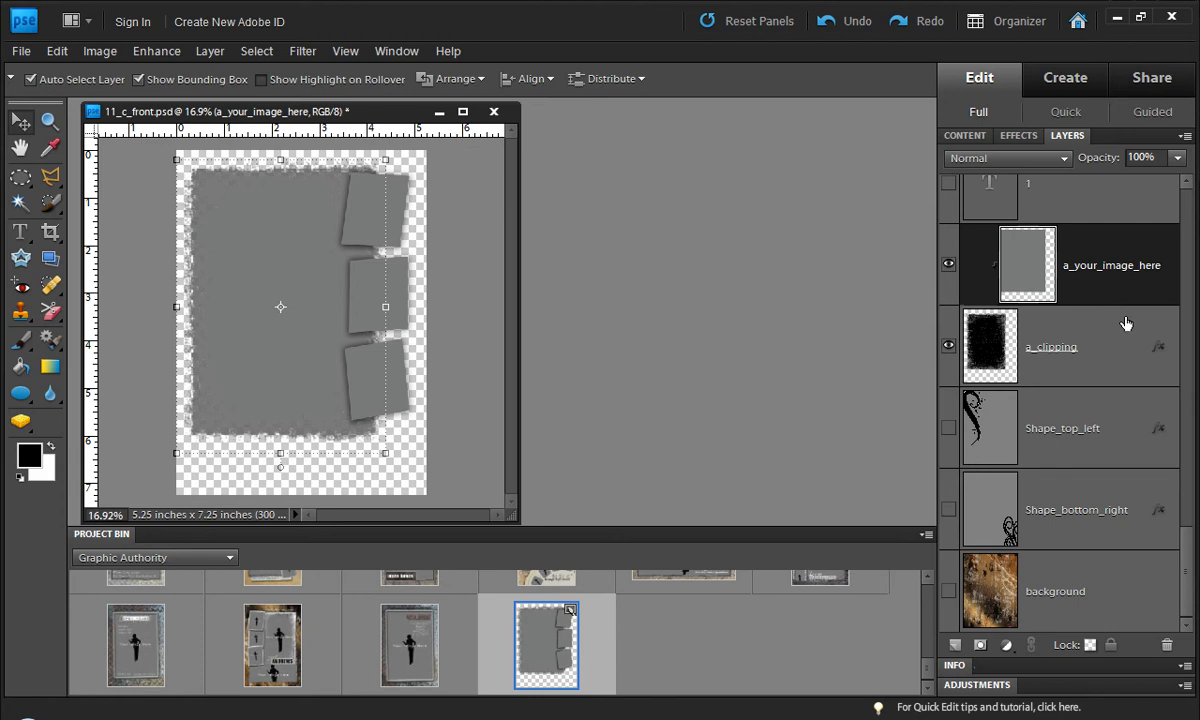
pyautogui.hotkey('ctrl', 'e')
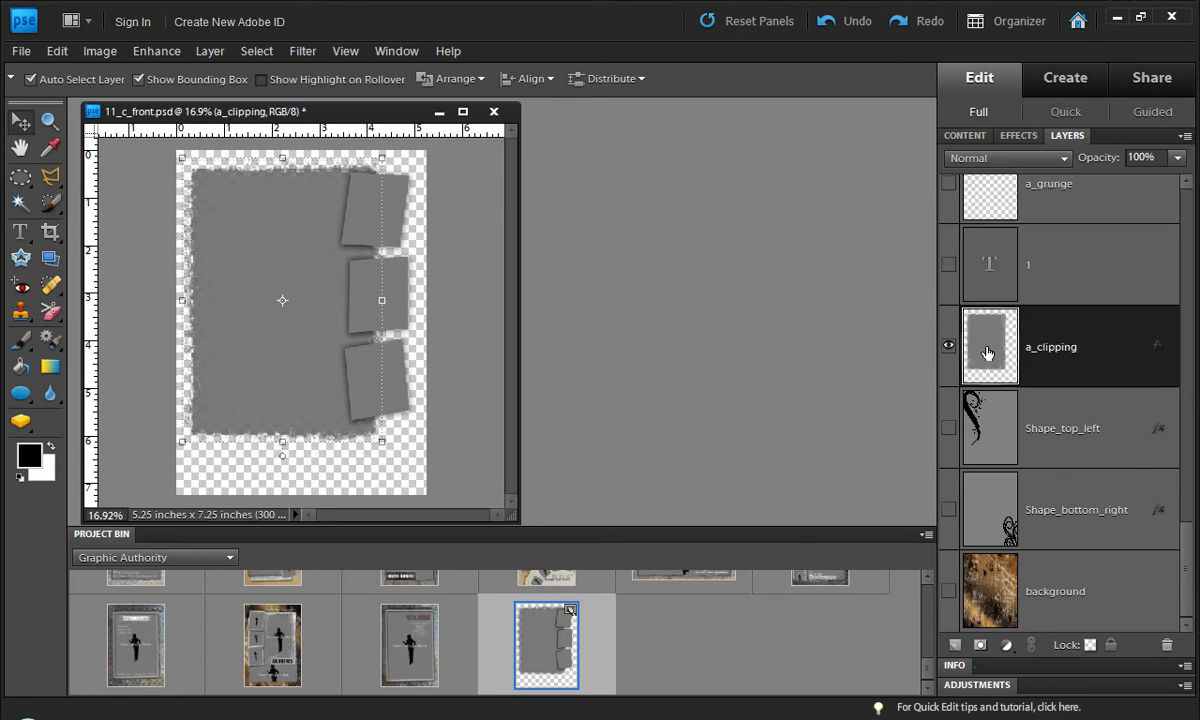
pyautogui.moveTo(1189, 563); pyautogui.dragTo(1190, 358)
pyautogui.click(1143, 393)
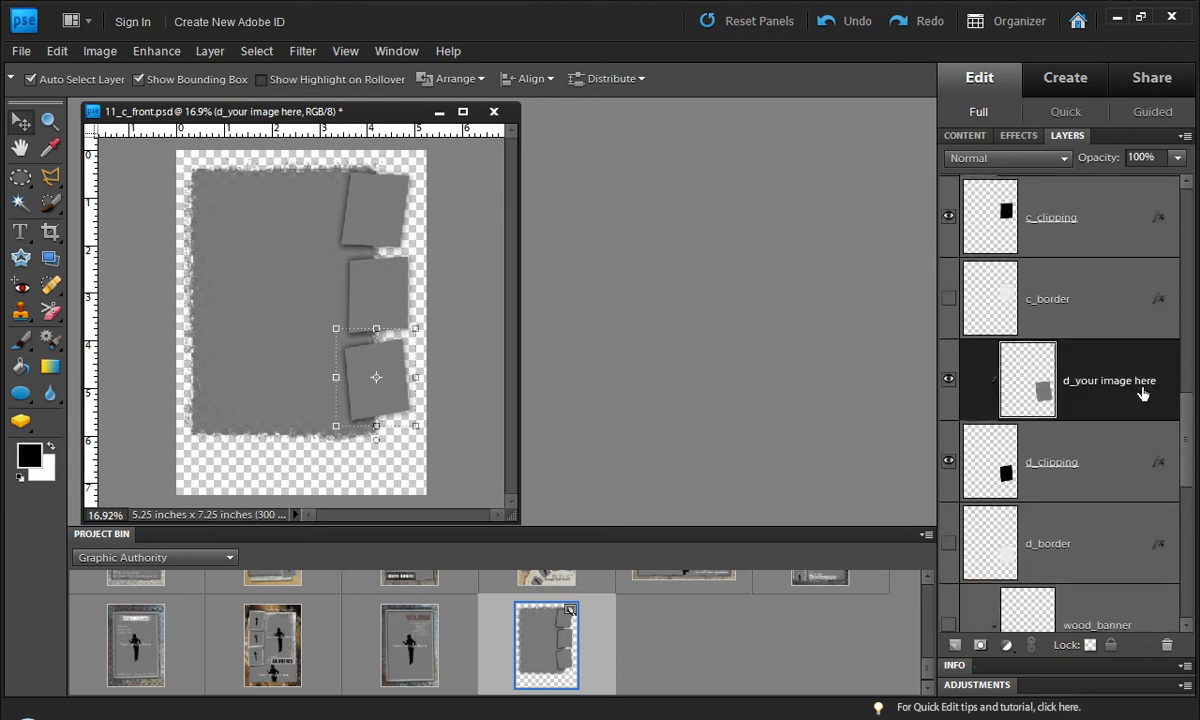
pyautogui.hotkey('ctrl', 'e')
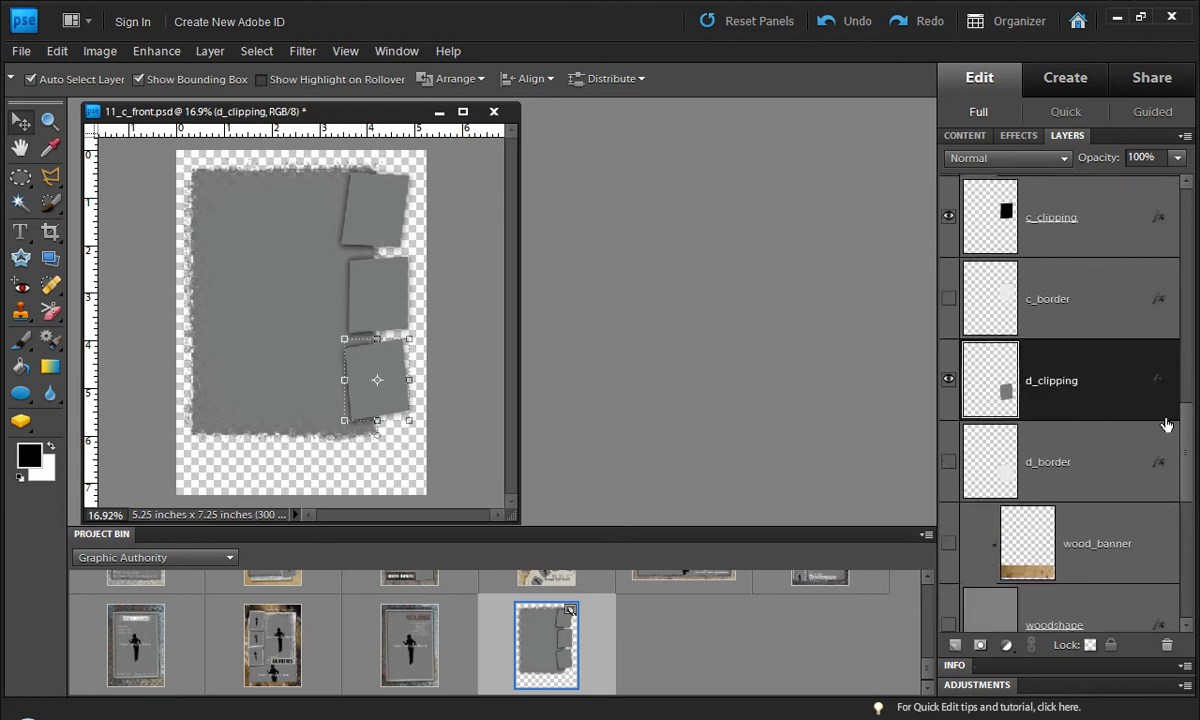
# Step: Merge c_your image here down into c_clipping, and b_your image here down into b_clipping
pyautogui.scroll(3, 1118, 420)
pyautogui.click(1114, 430)
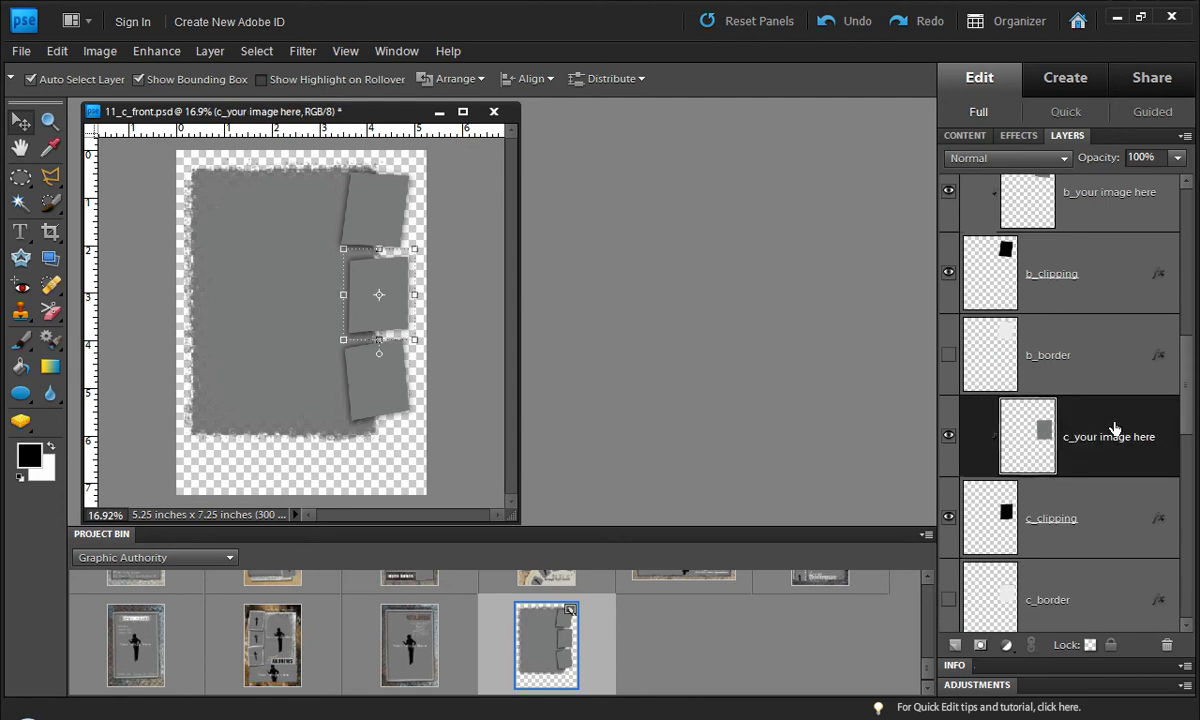
pyautogui.hotkey('ctrl', 'e')
pyautogui.click(1187, 313)
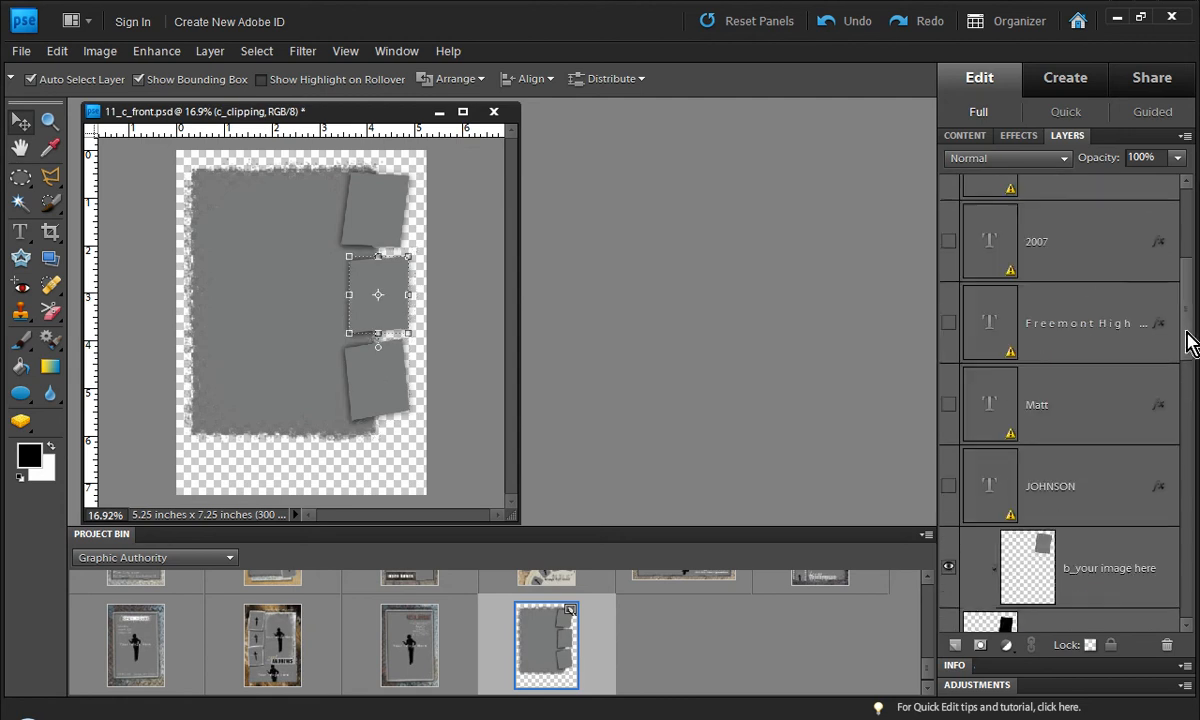
pyautogui.scroll(-3, 1188, 360)
pyautogui.click(1103, 383)
pyautogui.hotkey('ctrl', 'e')
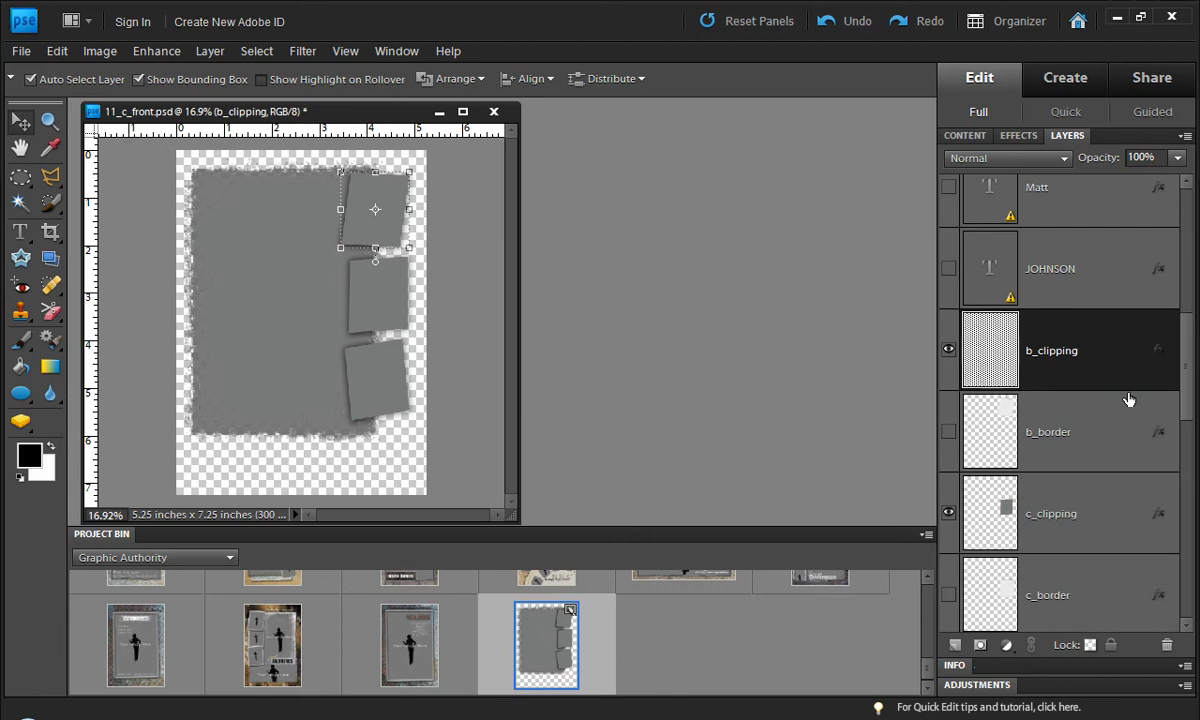
# Step: Select the large a_clipping layer and apply the *Convert Layout! effect
pyautogui.scroll(-5, 1185, 380)
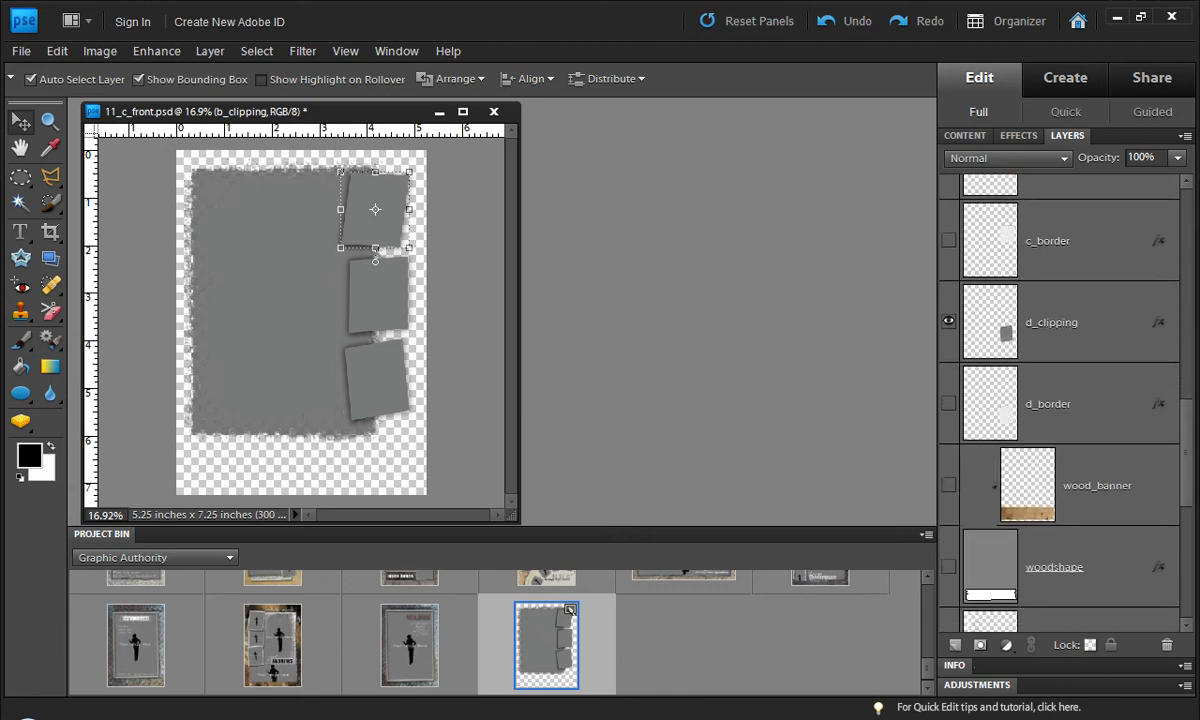
pyautogui.scroll(4, 1188, 410)
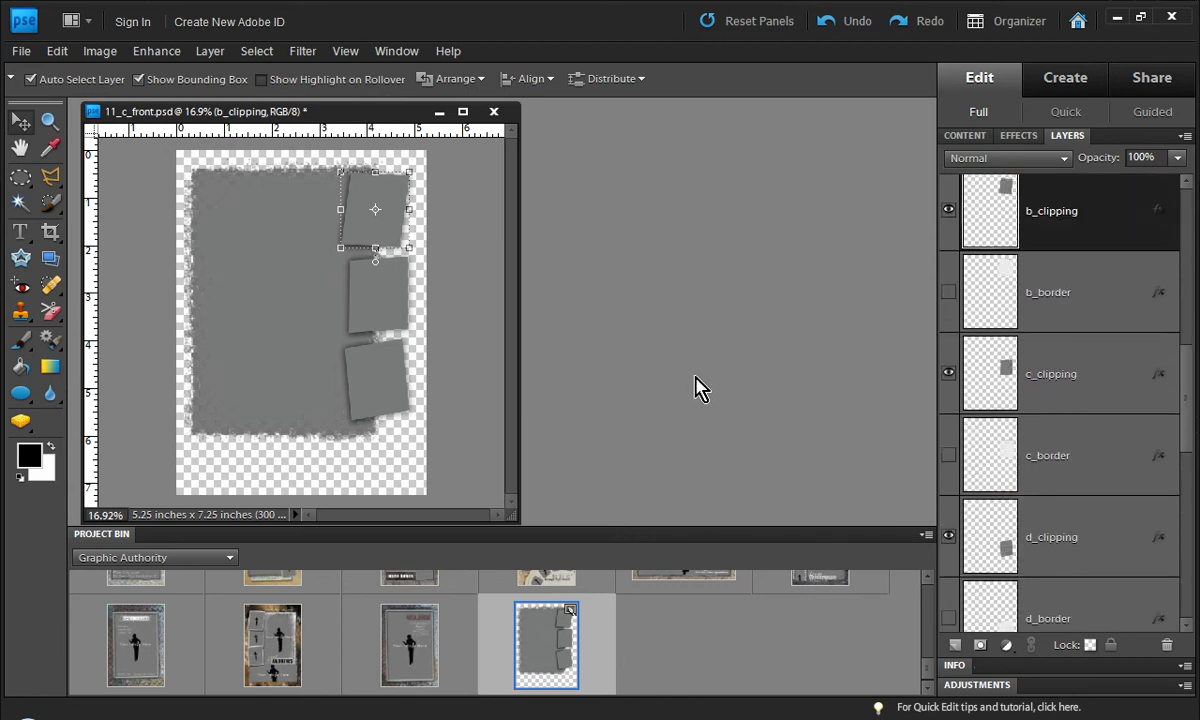
pyautogui.click(285, 358)
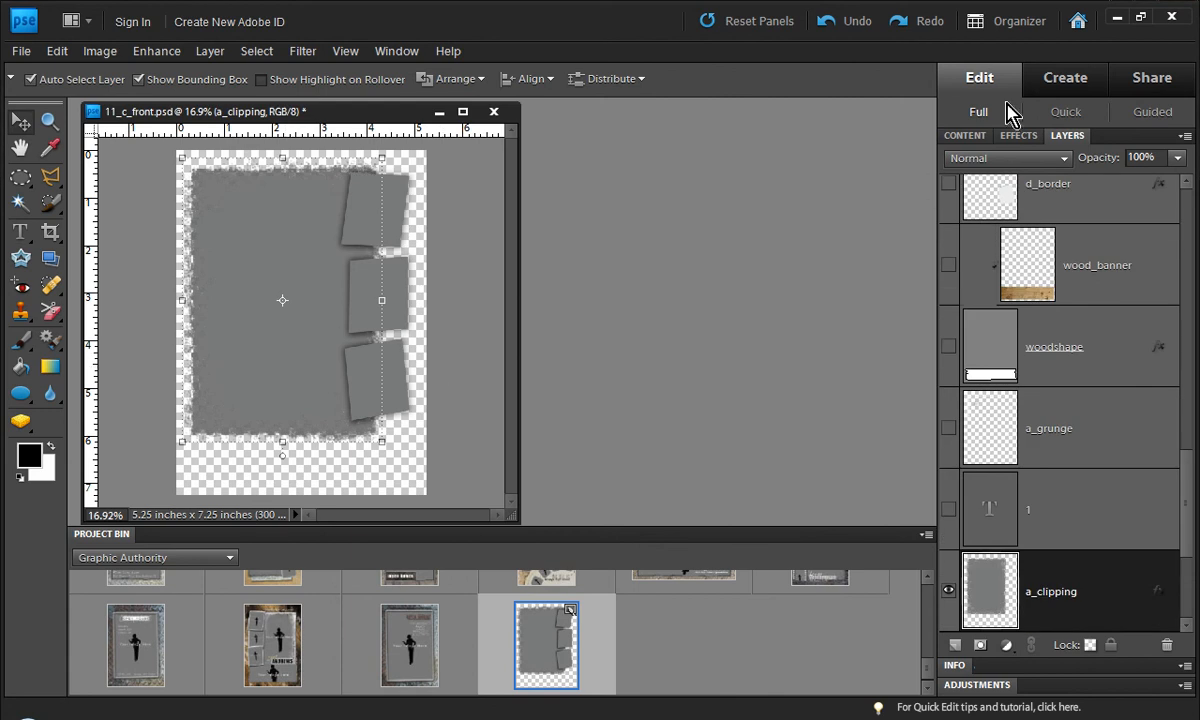
pyautogui.click(1019, 135)
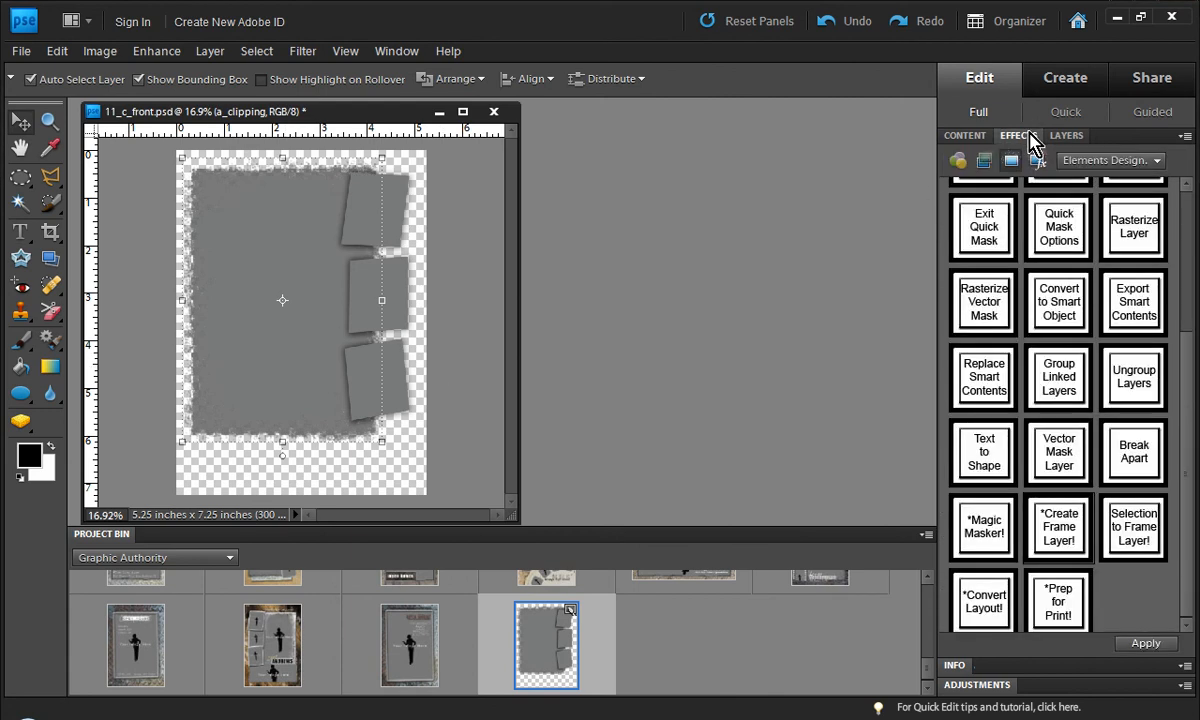
pyautogui.doubleClick(985, 610)
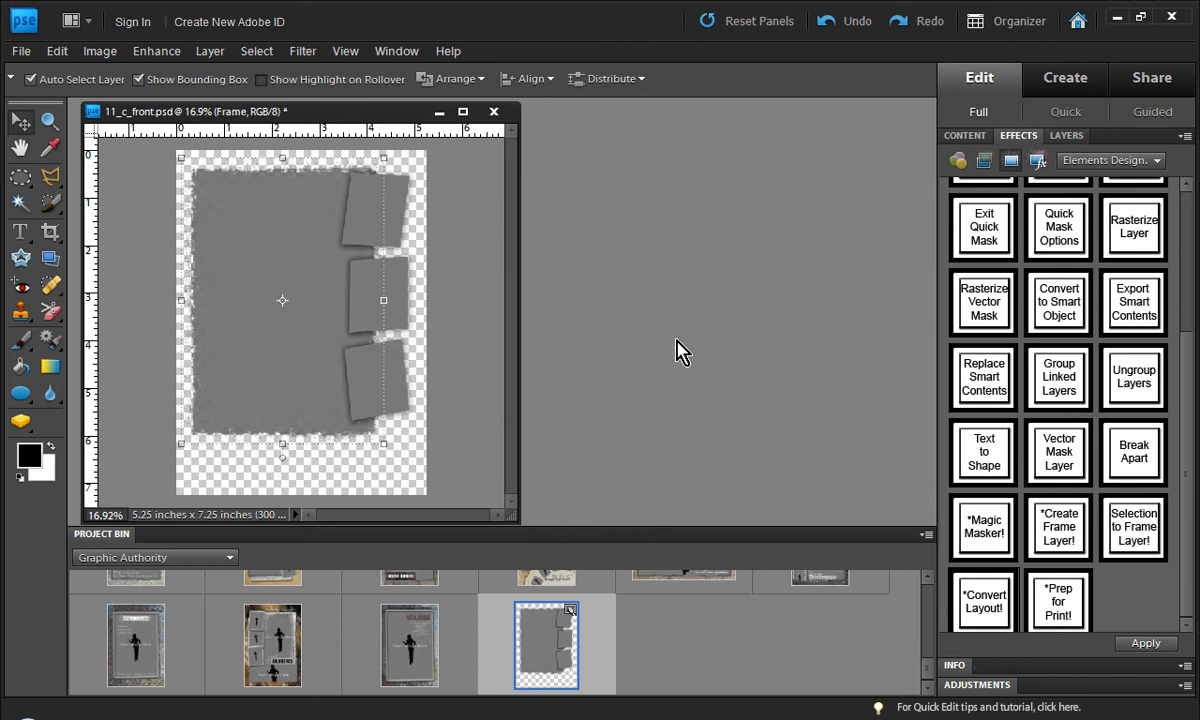
# Step: Make the 1, a_grunge, wood_banner, d_border and woodshape layers visible again
pyautogui.click(1064, 136)
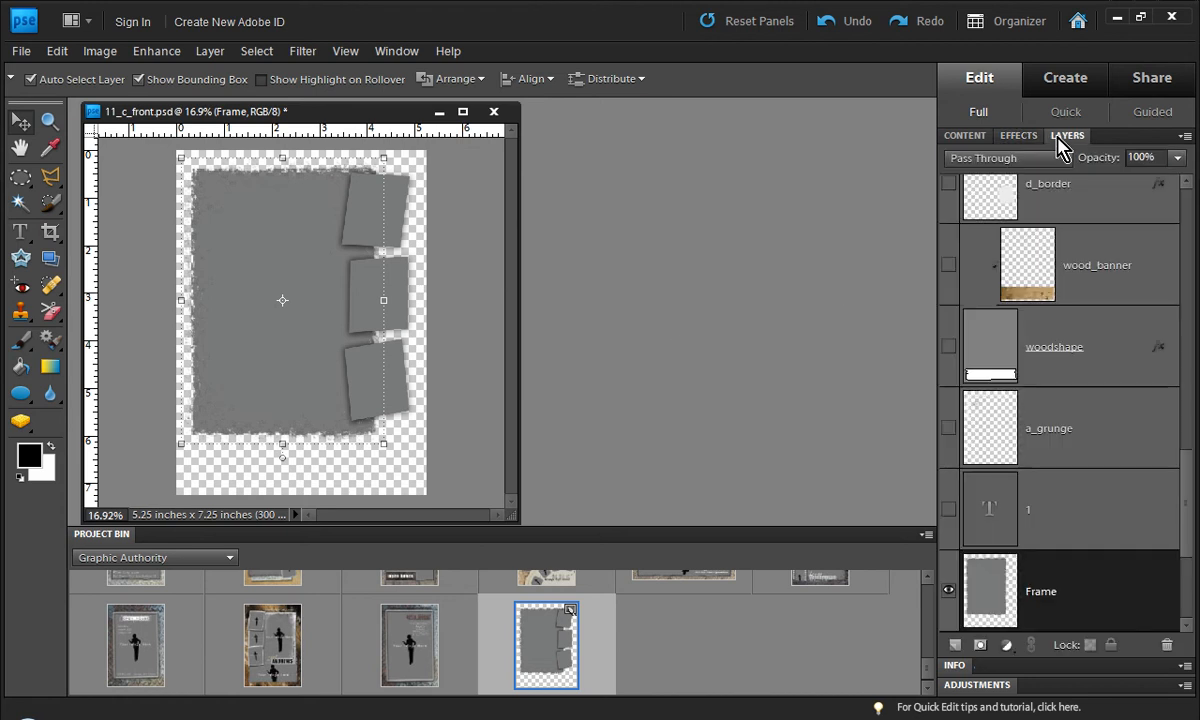
pyautogui.click(950, 512)
pyautogui.click(948, 428)
pyautogui.click(948, 265)
pyautogui.click(948, 183)
pyautogui.click(948, 346)
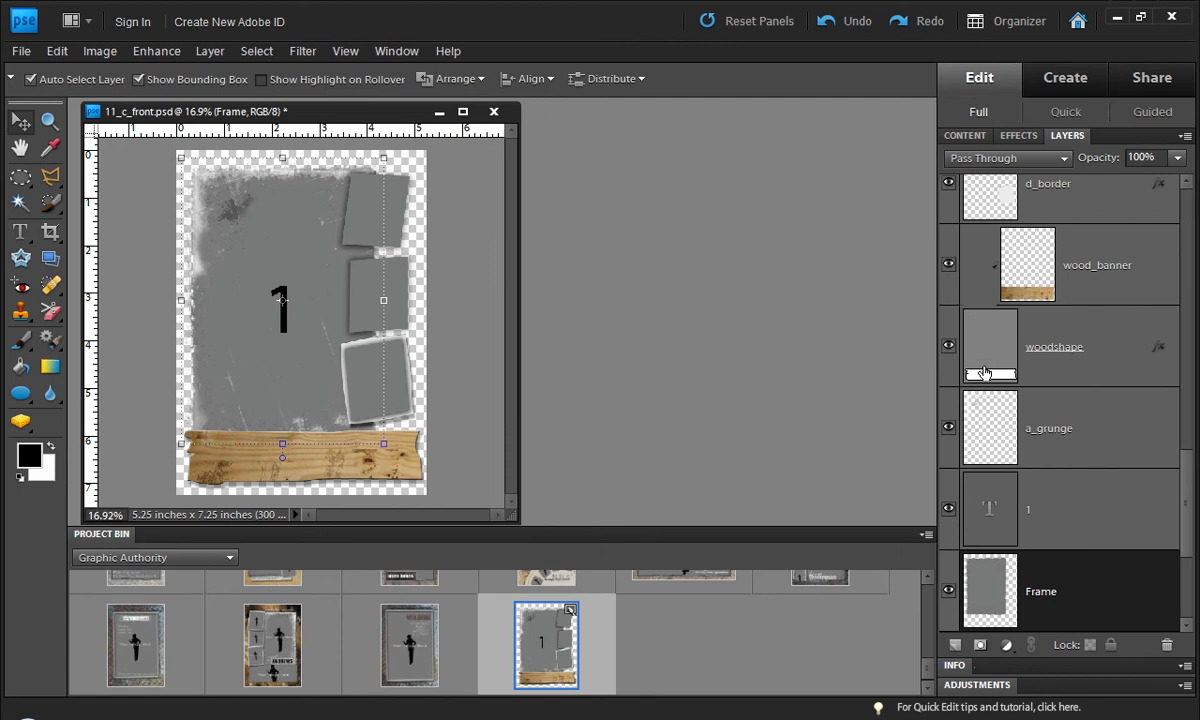
# Step: Show text layers 4, 3, 2, two-thousand-seven, 2007 and Freemont High School again
pyautogui.moveTo(1187, 478); pyautogui.dragTo(1179, 201)
pyautogui.click(948, 215)
pyautogui.click(948, 296)
pyautogui.click(948, 378)
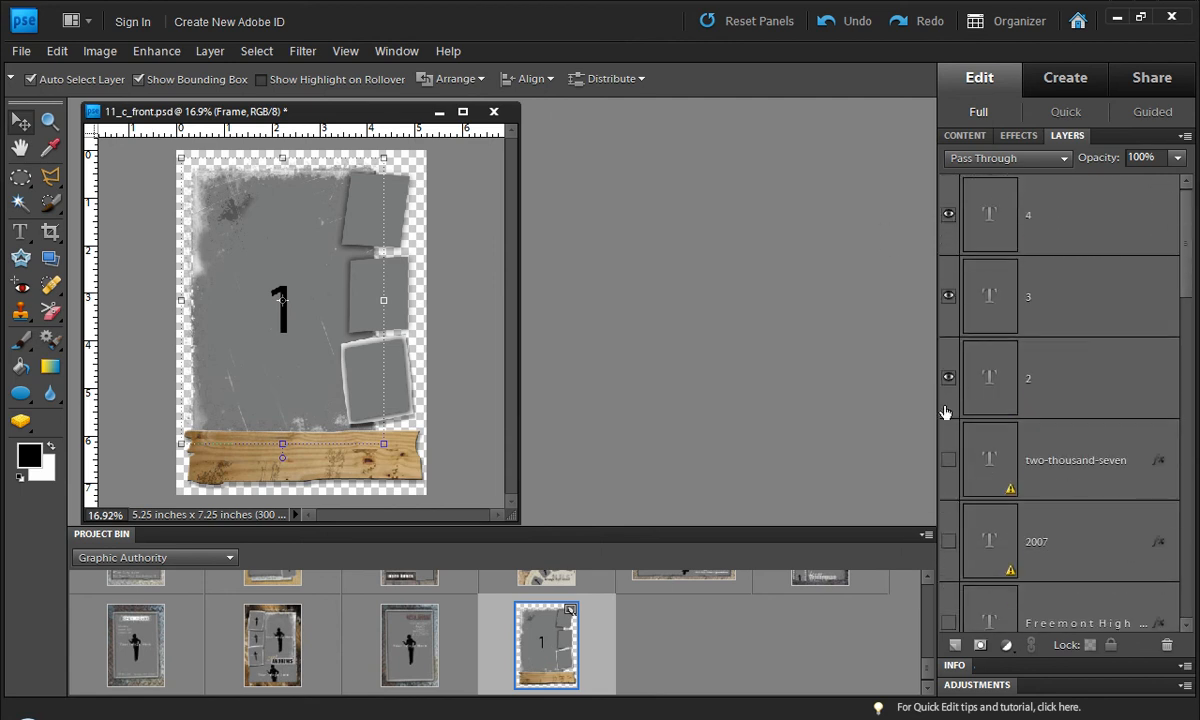
pyautogui.click(948, 459)
pyautogui.click(948, 541)
pyautogui.click(948, 622)
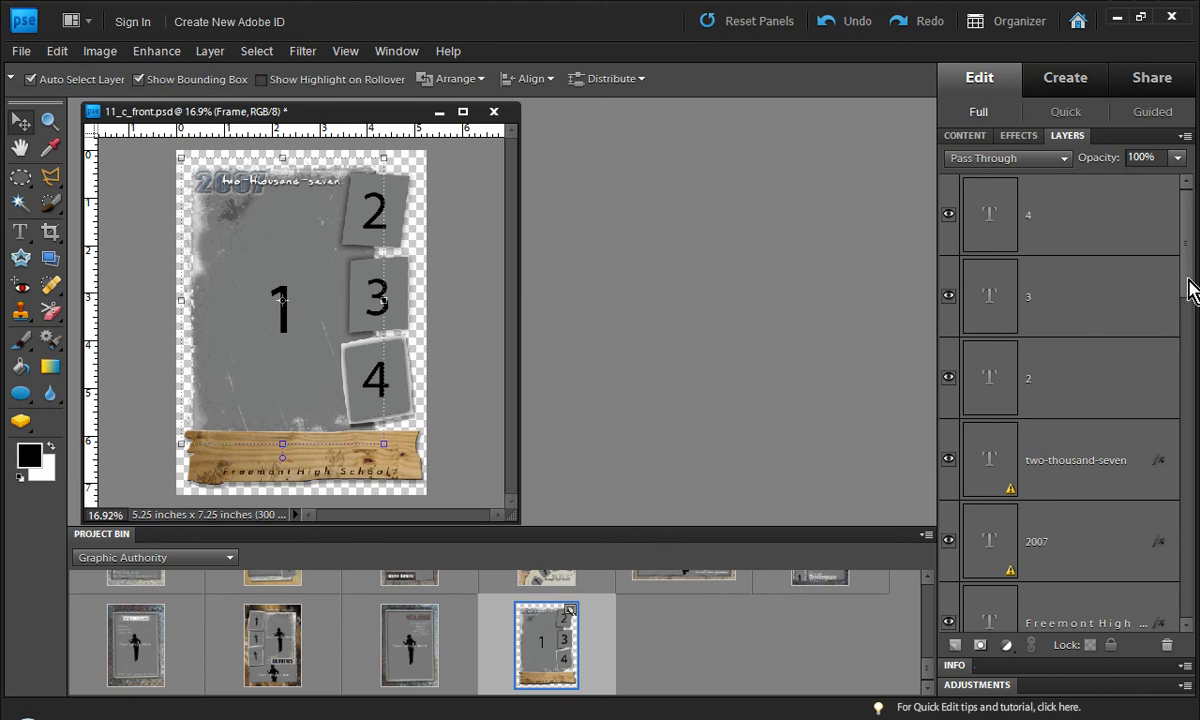
# Step: Show the first-name and last-name text layers and the b_border and c_border layers again
pyautogui.moveTo(1188, 278); pyautogui.dragTo(1189, 405)
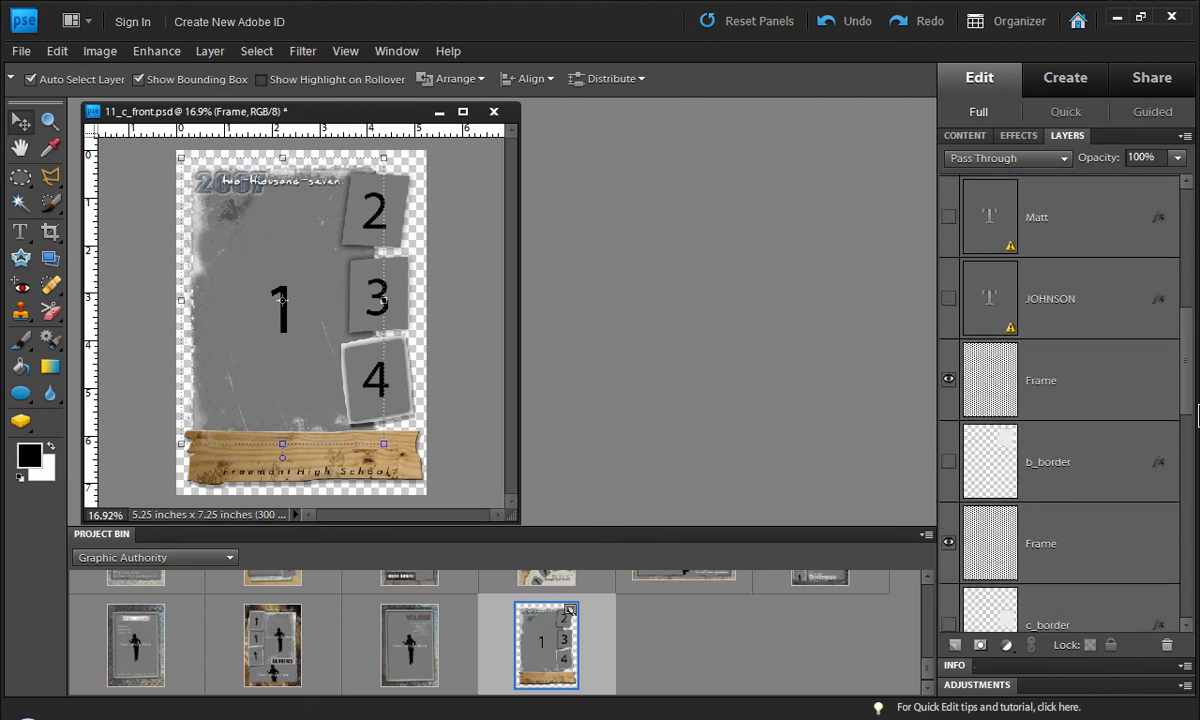
pyautogui.click(948, 216)
pyautogui.click(948, 297)
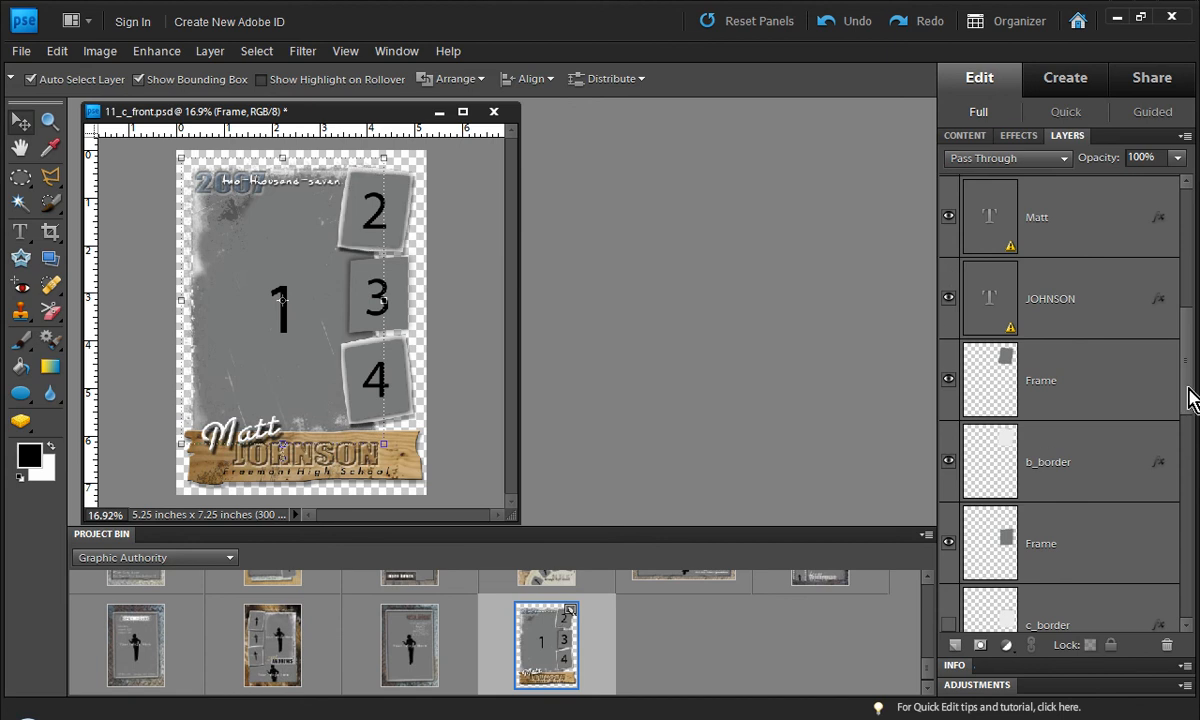
pyautogui.moveTo(1187, 394); pyautogui.dragTo(1183, 580)
pyautogui.click(948, 342)
# Step: Turn the Shape_top_left, Shape_bottom_right and background layers back on
pyautogui.moveTo(949, 430); pyautogui.dragTo(948, 557)
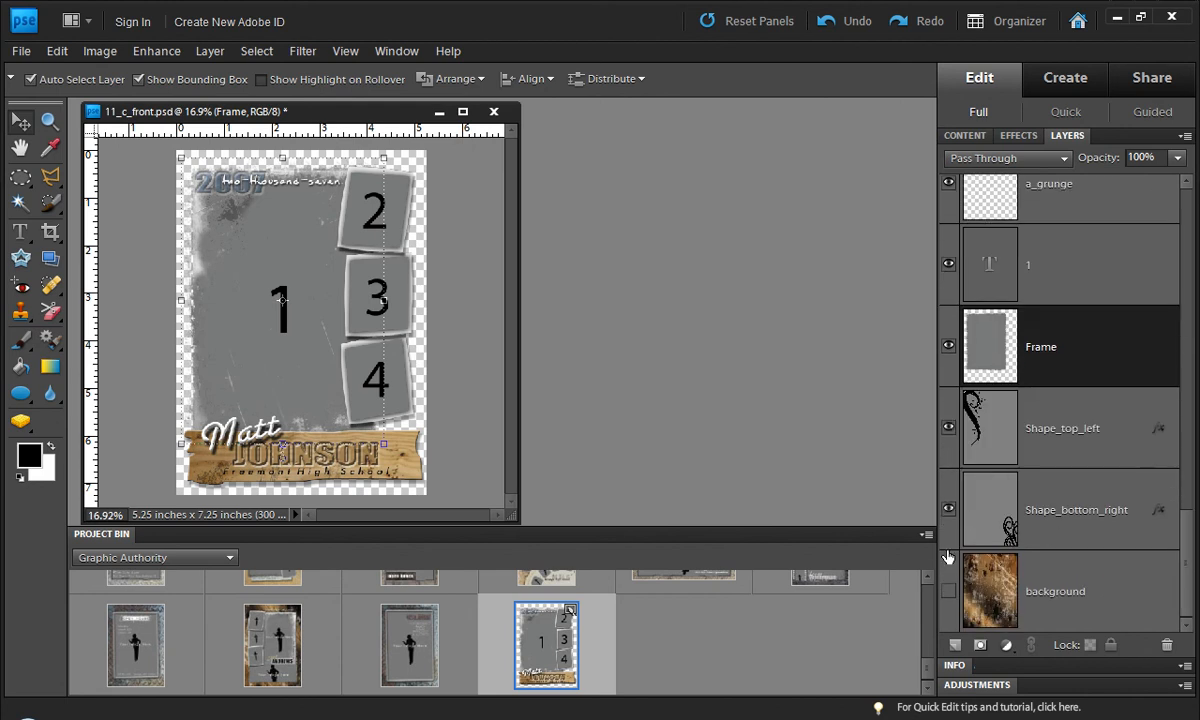
pyautogui.click(949, 589)
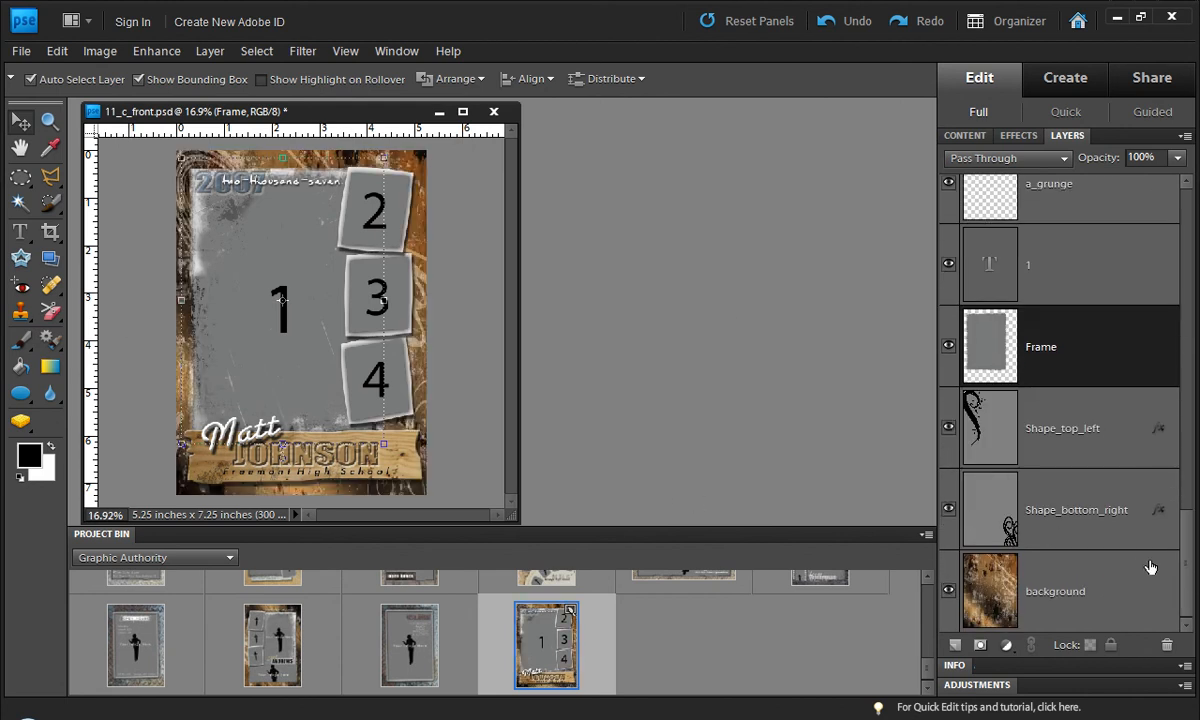
pyautogui.moveTo(1187, 557); pyautogui.dragTo(1187, 219)
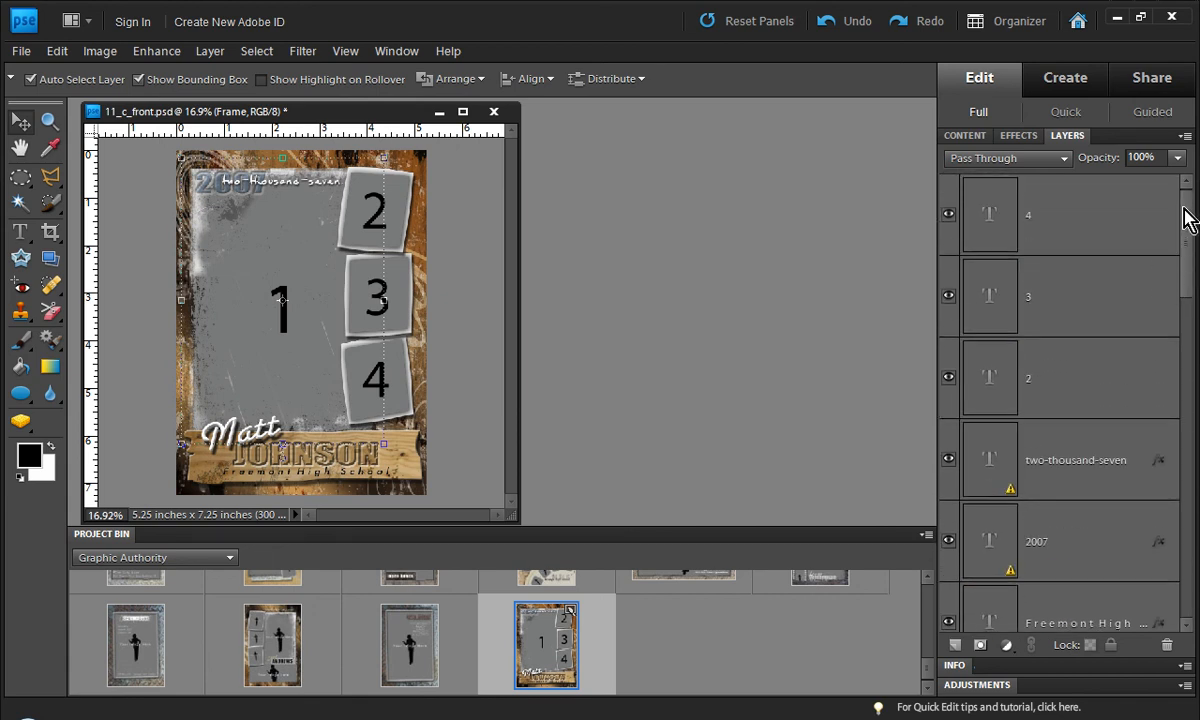
# Step: Hide the placeholder number text layers 4, 3, 2 and 1, keeping the two-thousand-seven layer visible
pyautogui.moveTo(953, 229); pyautogui.dragTo(955, 451)
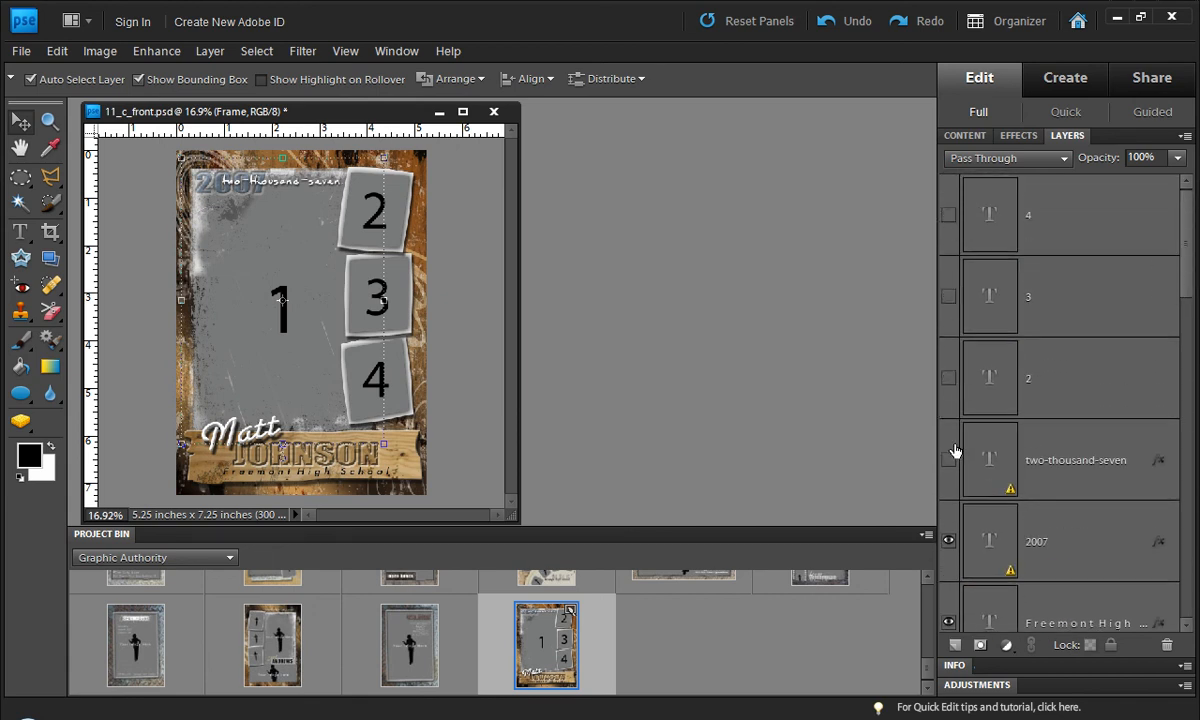
pyautogui.click(947, 460)
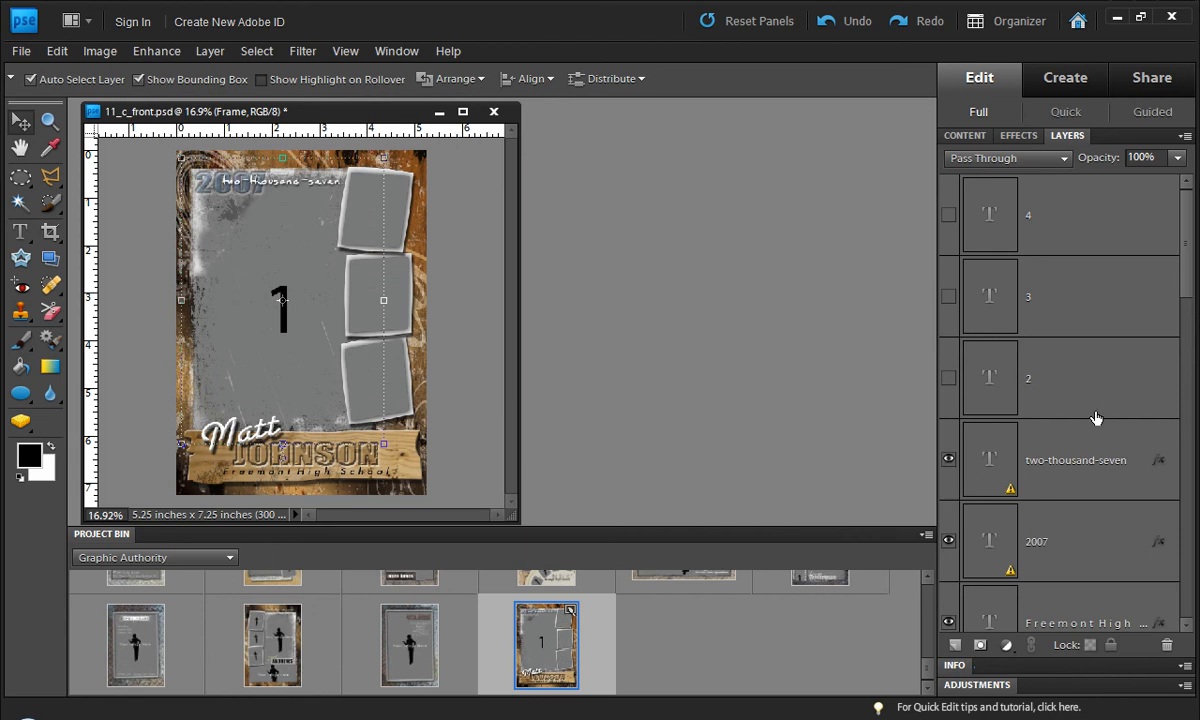
pyautogui.moveTo(1193, 288); pyautogui.dragTo(1190, 190)
pyautogui.click(453, 349)
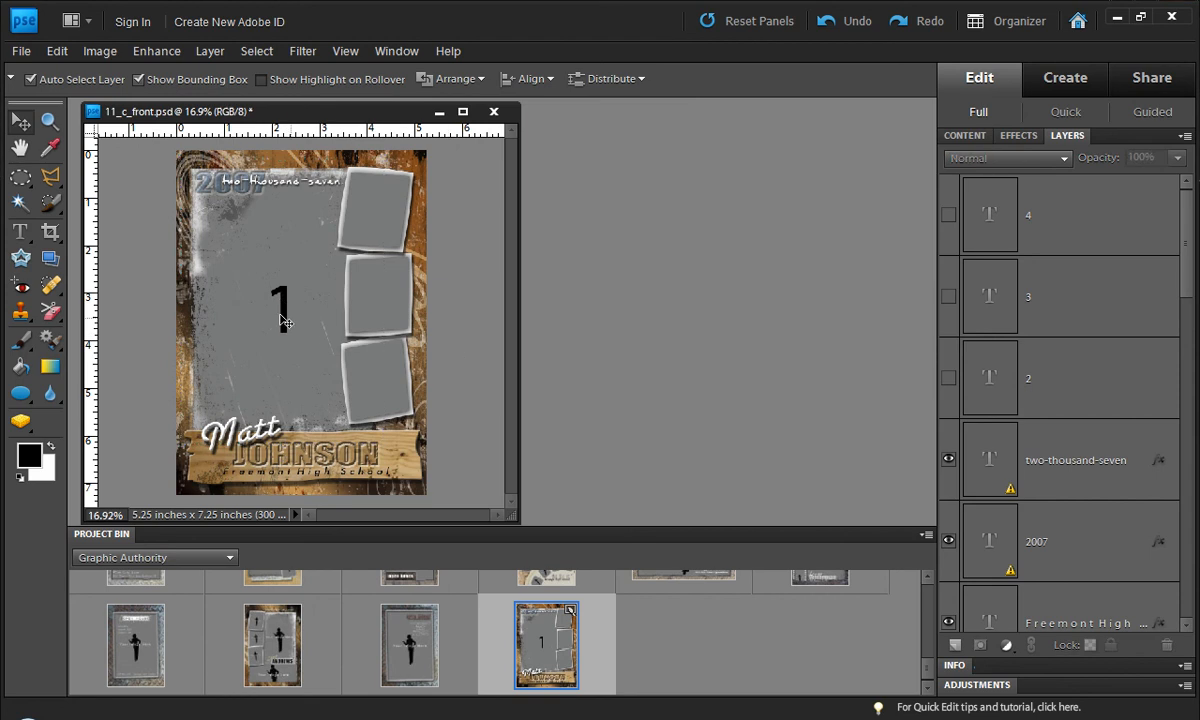
pyautogui.click(285, 325)
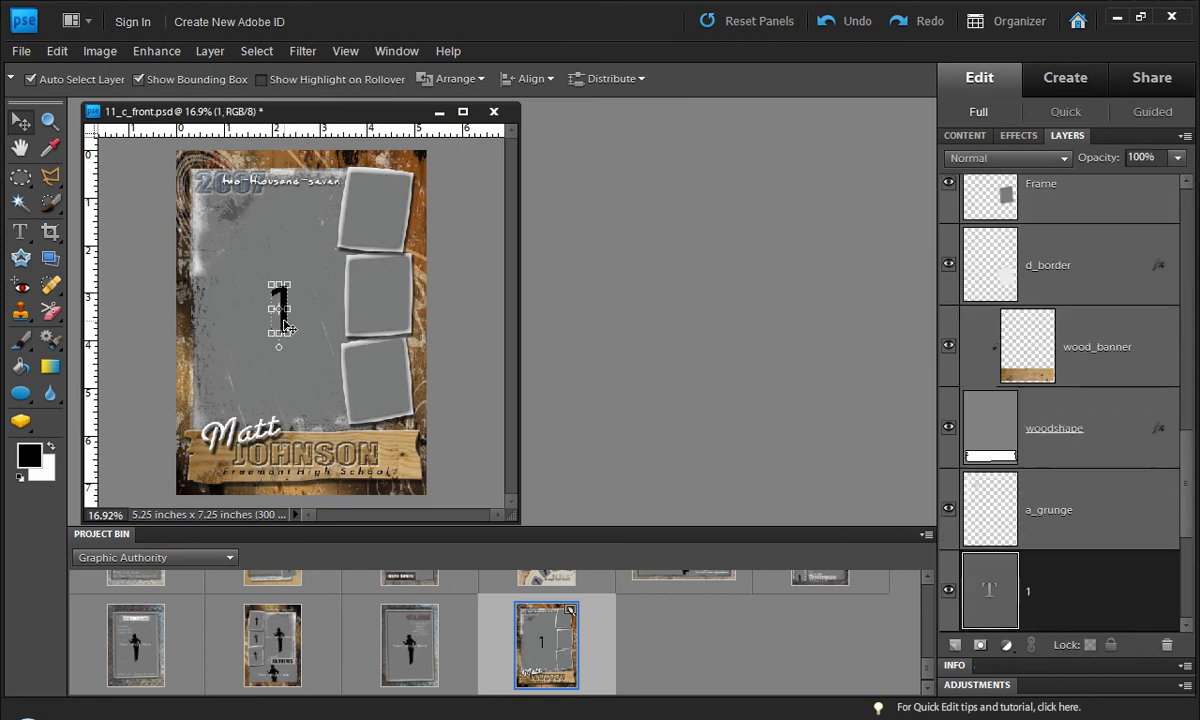
pyautogui.click(948, 590)
pyautogui.click(445, 335)
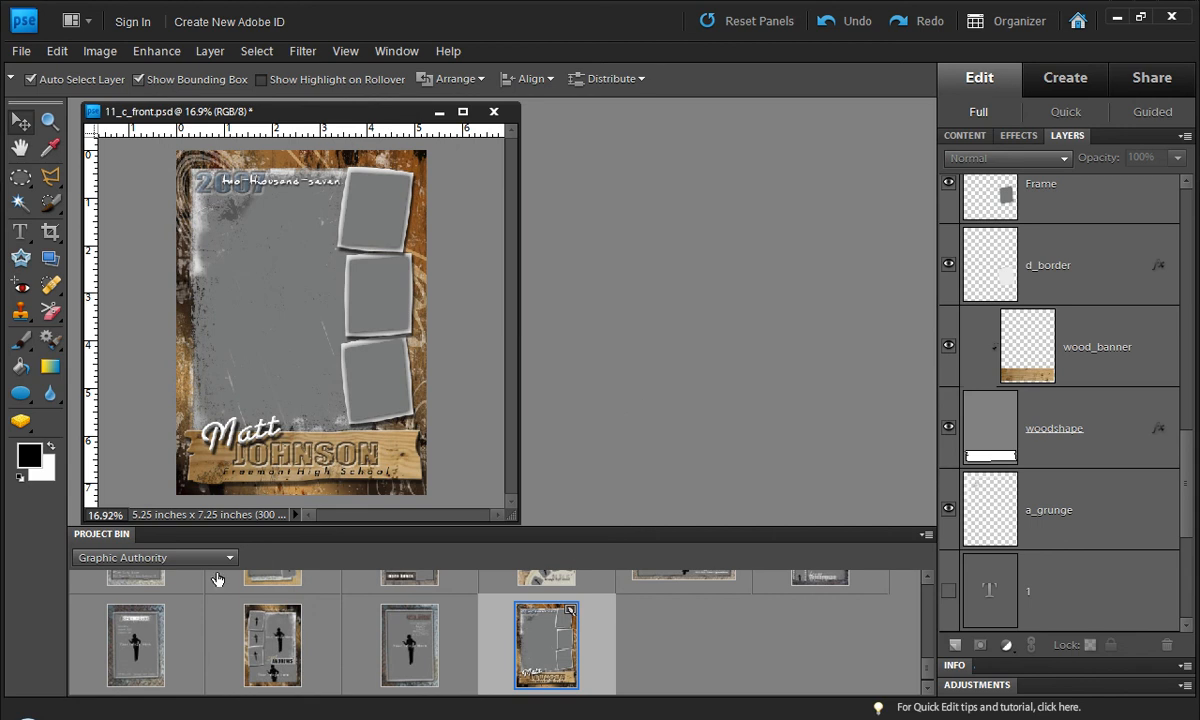
# Step: Show the Senior 01 album in the project bin and place the black-and-white smiling close-up in the large frame
pyautogui.click(186, 560)
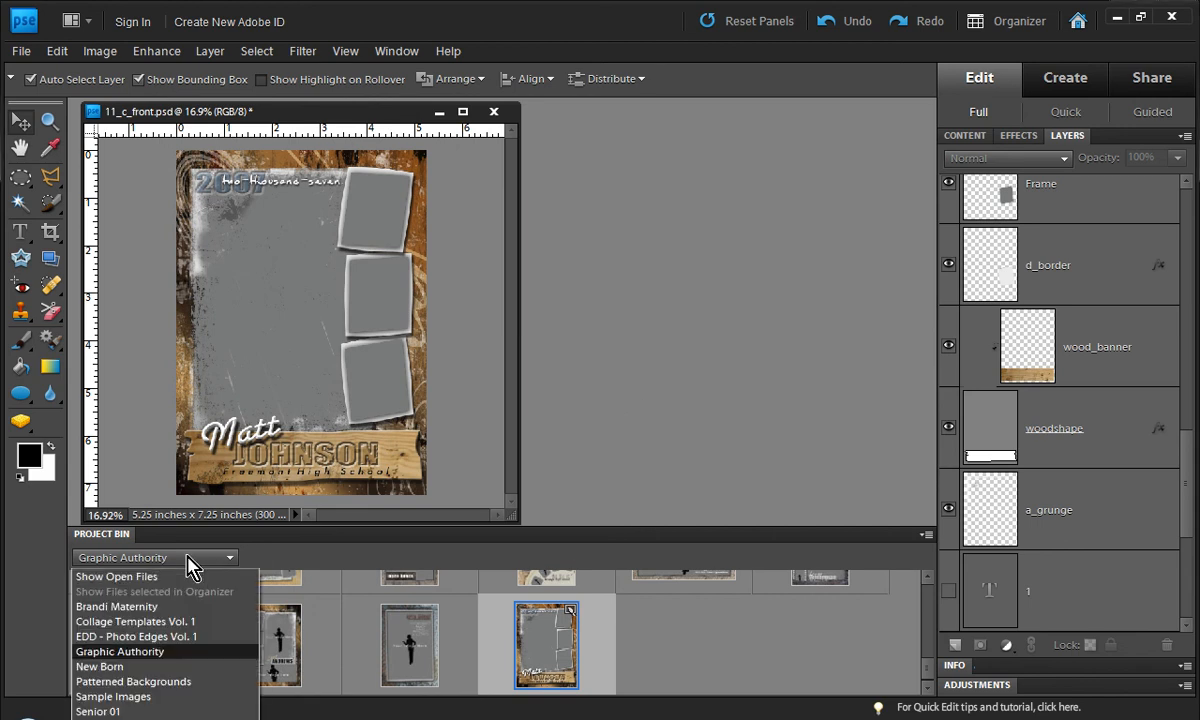
pyautogui.click(143, 711)
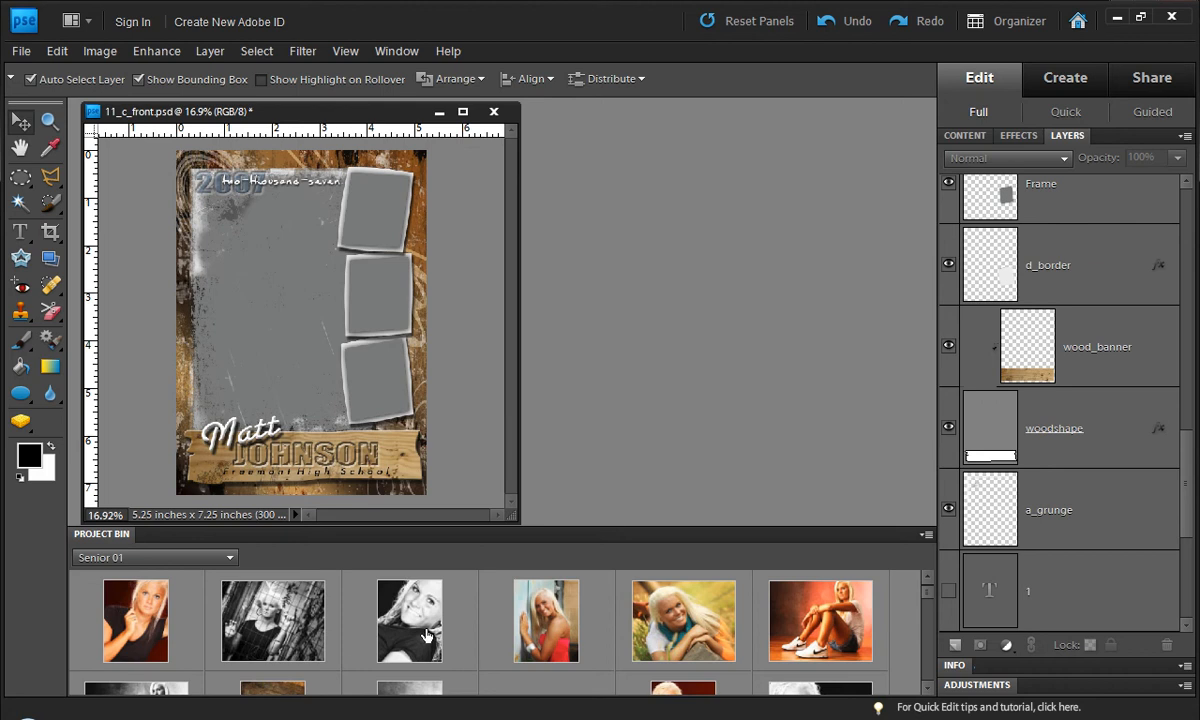
pyautogui.moveTo(412, 628); pyautogui.dragTo(317, 396)
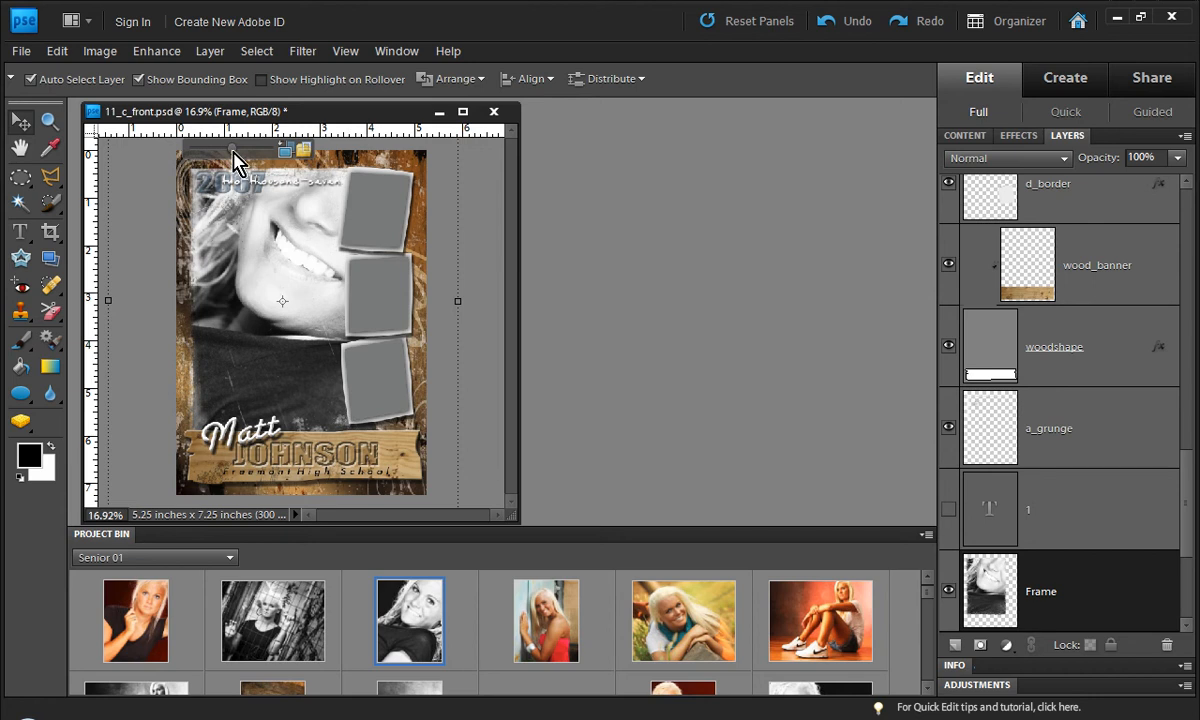
# Step: Scale the photo in the large frame to 61.1% and flip it horizontally
pyautogui.moveTo(232, 148); pyautogui.dragTo(203, 155)
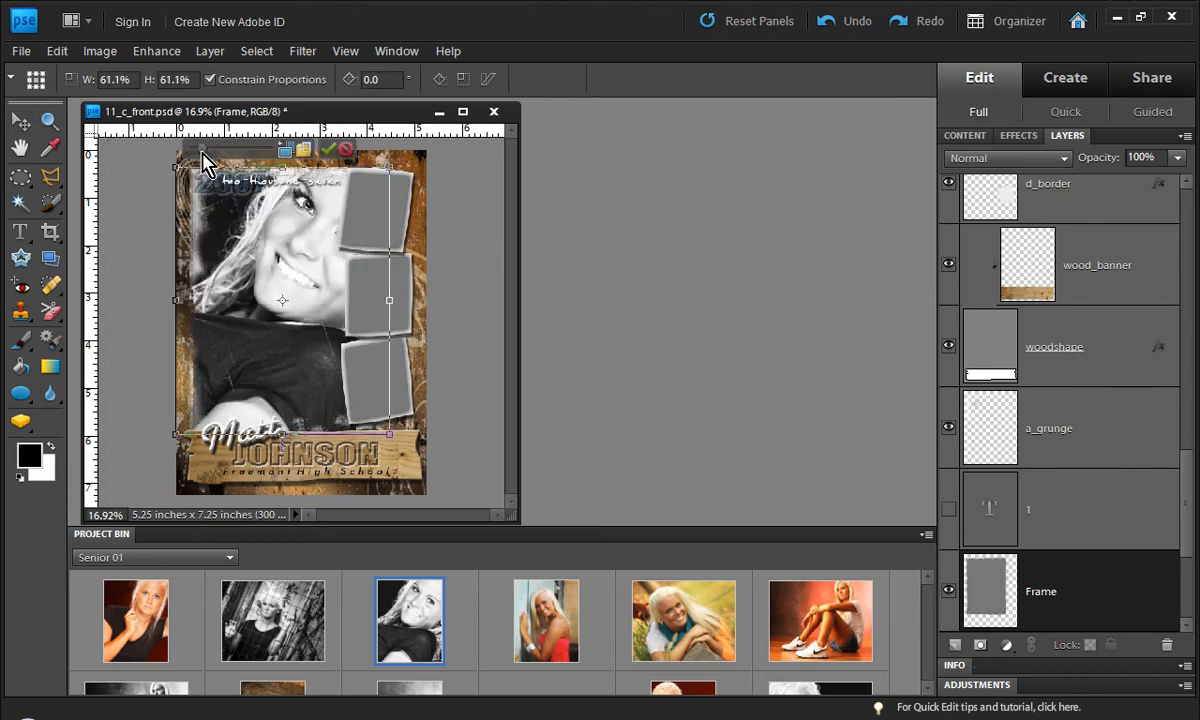
pyautogui.rightClick(255, 262)
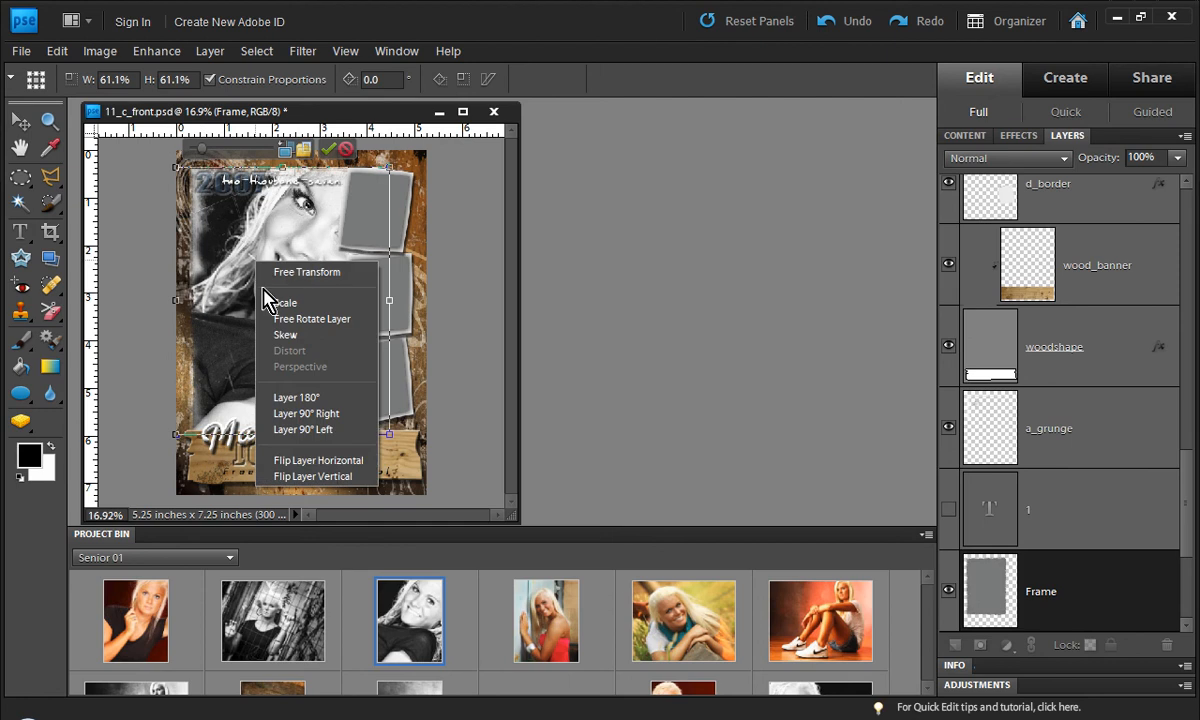
pyautogui.click(339, 463)
pyautogui.press('Return')
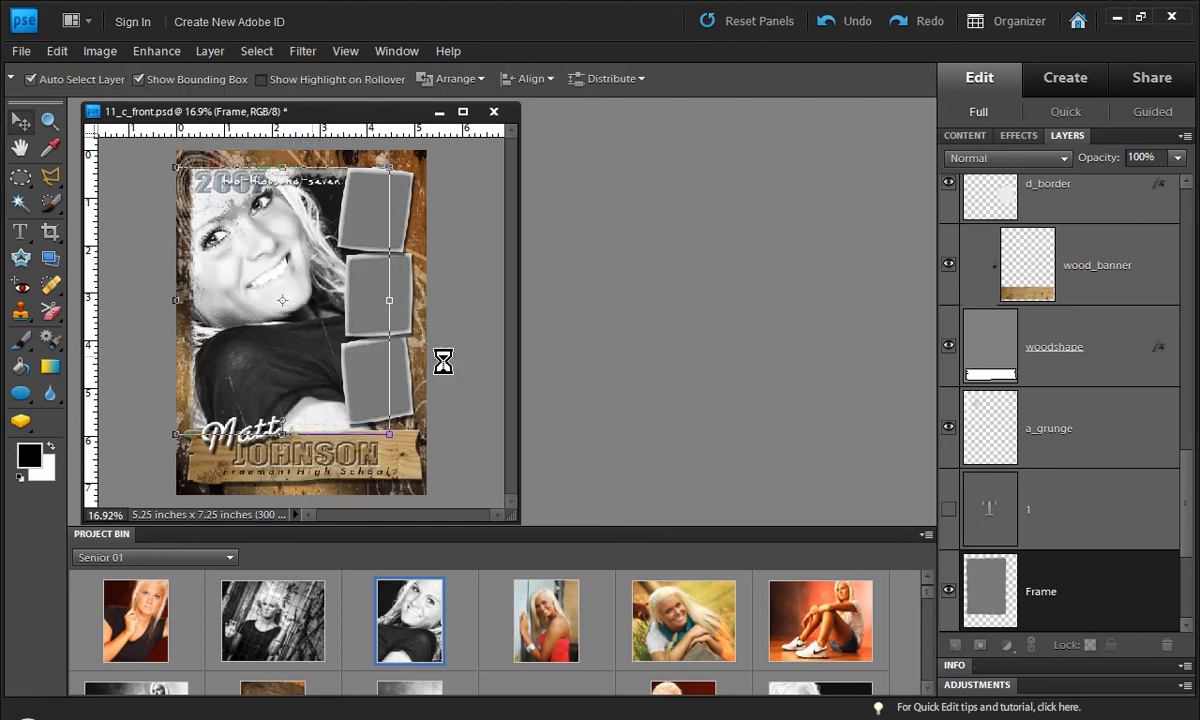
# Step: Place the photo of the woman in the red top in the upper small frame and scale it to 66%
pyautogui.moveTo(524, 623); pyautogui.dragTo(397, 306)
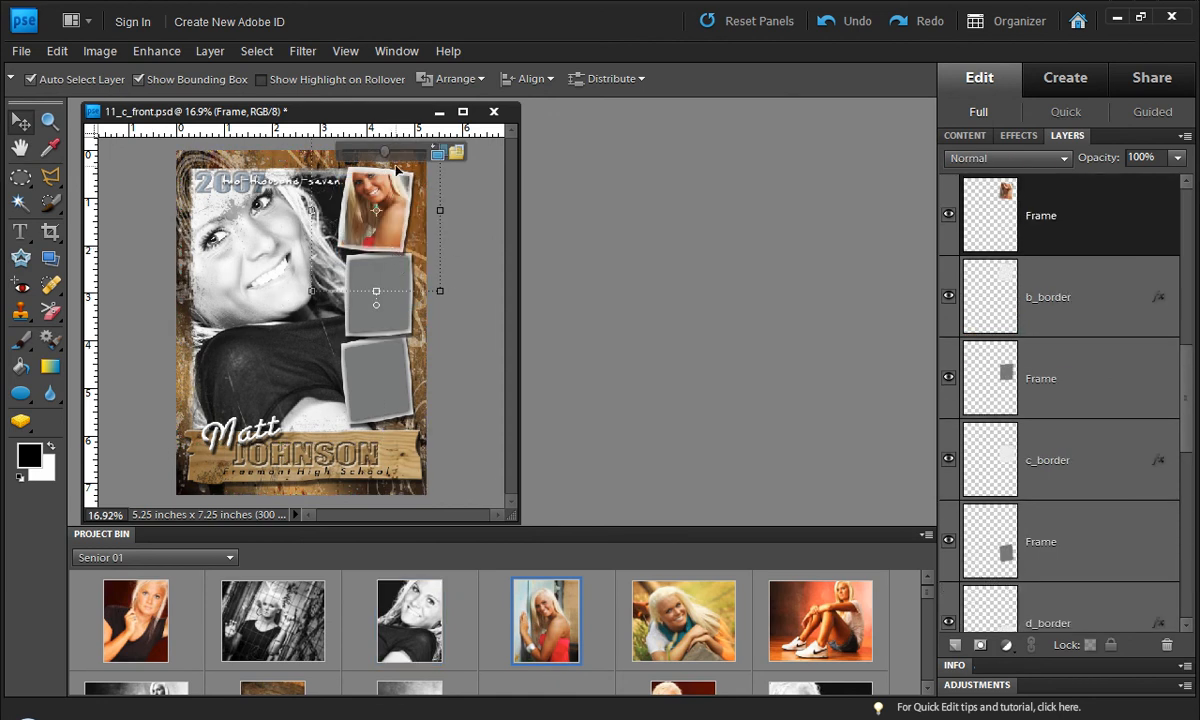
pyautogui.moveTo(384, 151); pyautogui.dragTo(360, 157)
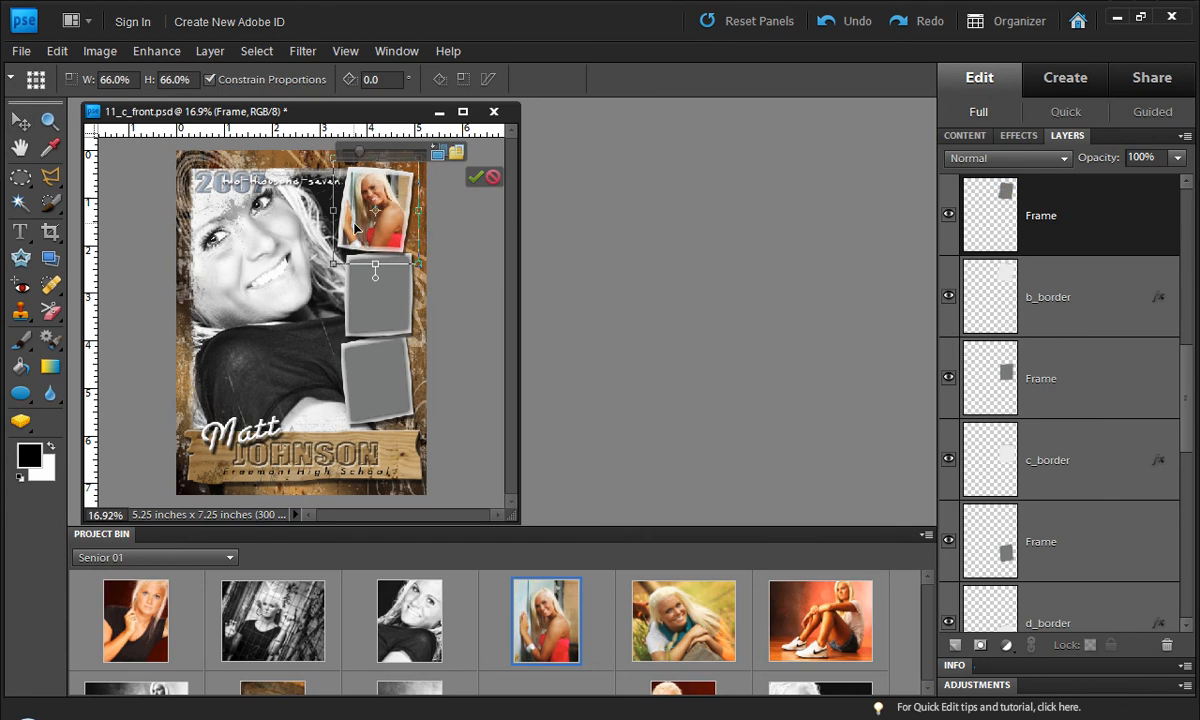
pyautogui.press('Return')
# Step: Fill the middle small frame with the color portrait in the black top and scale it down within the frame
pyautogui.moveTo(150, 628); pyautogui.dragTo(373, 316)
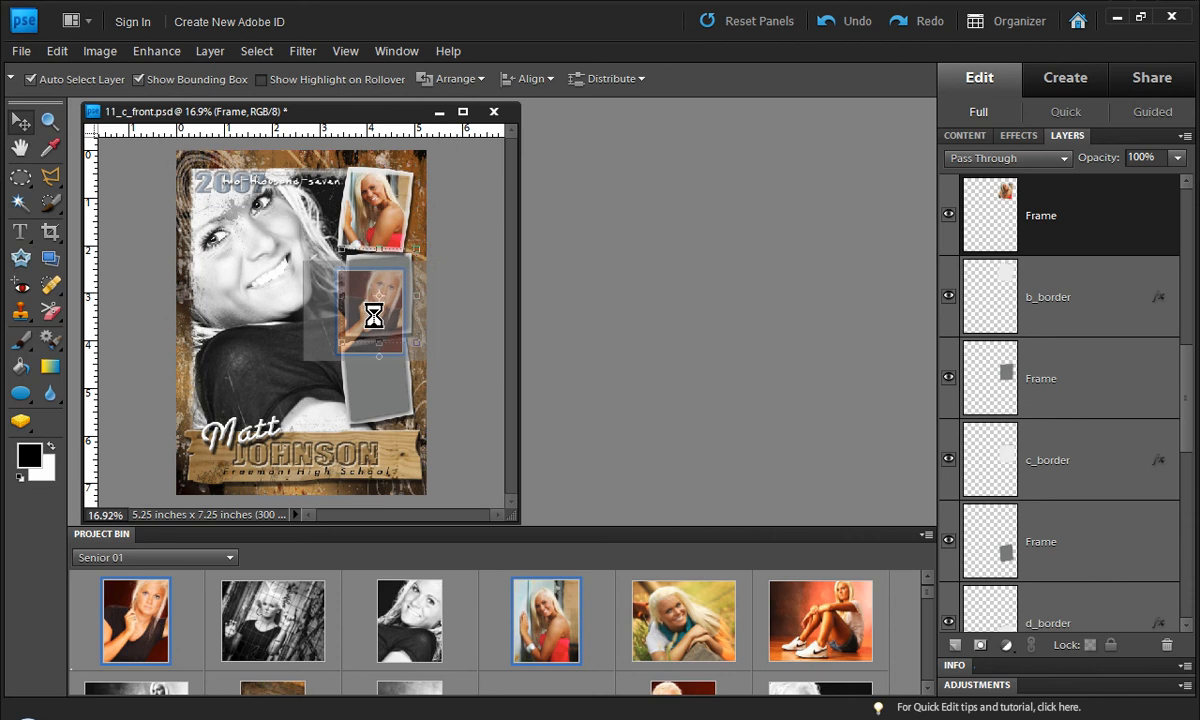
pyautogui.moveTo(386, 238); pyautogui.dragTo(357, 240)
pyautogui.click(475, 261)
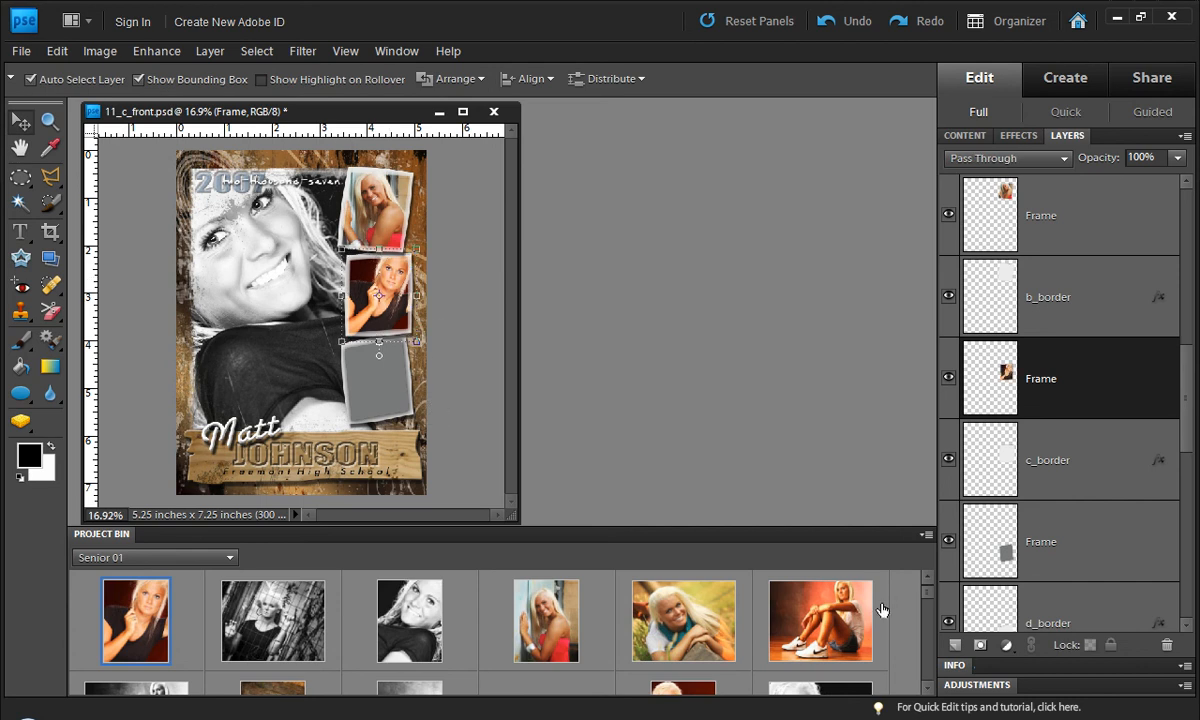
# Step: Place the black-and-white portrait with the dark background in the lower small frame and shift it right to center the face
pyautogui.scroll(-1, 868, 650)
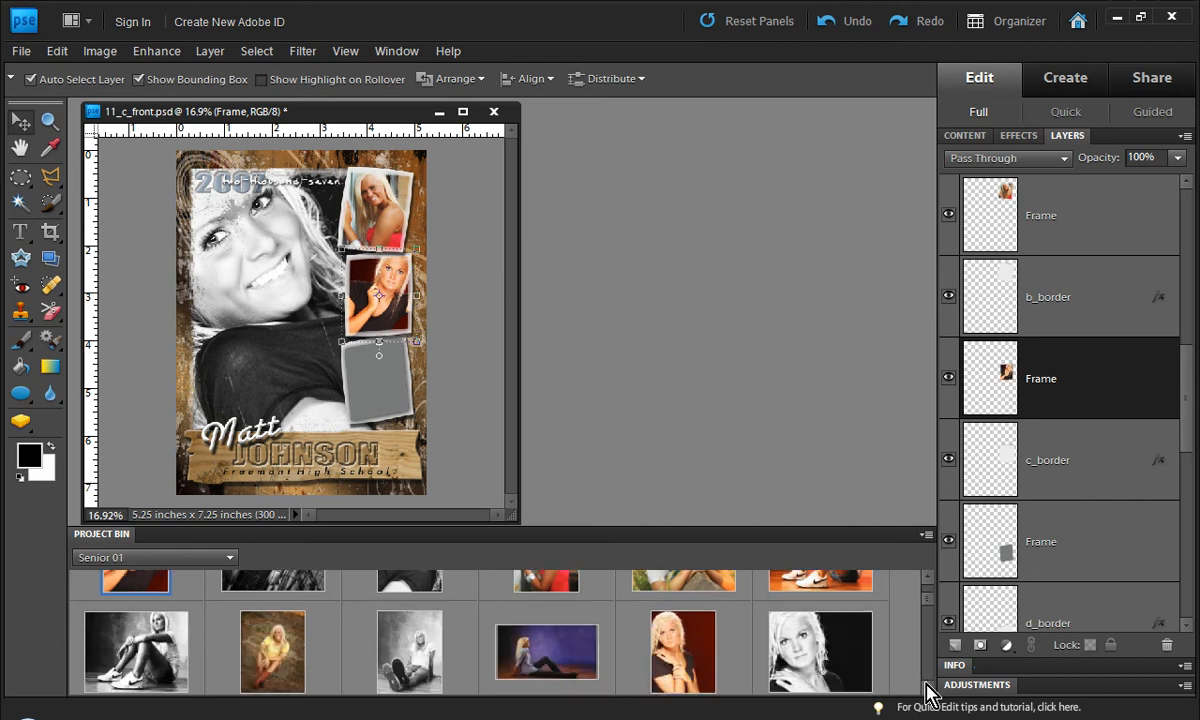
pyautogui.scroll(-1, 928, 690)
pyautogui.moveTo(772, 588); pyautogui.dragTo(376, 390)
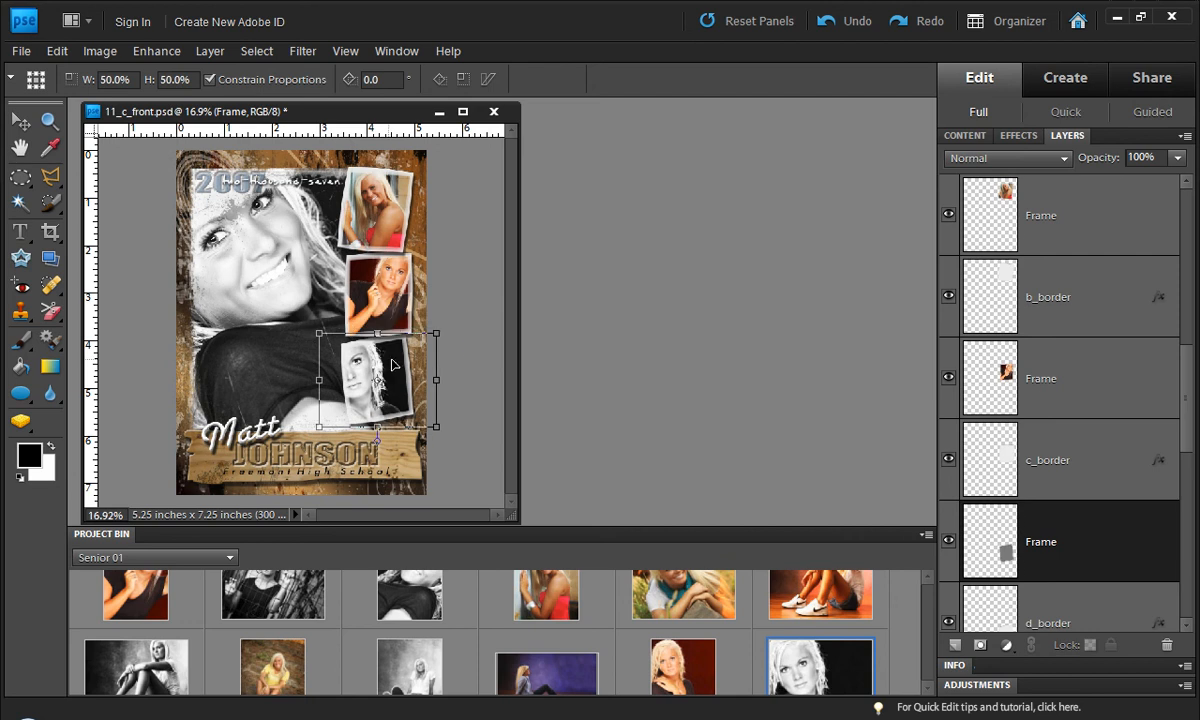
pyautogui.moveTo(370, 368); pyautogui.dragTo(391, 371)
pyautogui.press('Return')
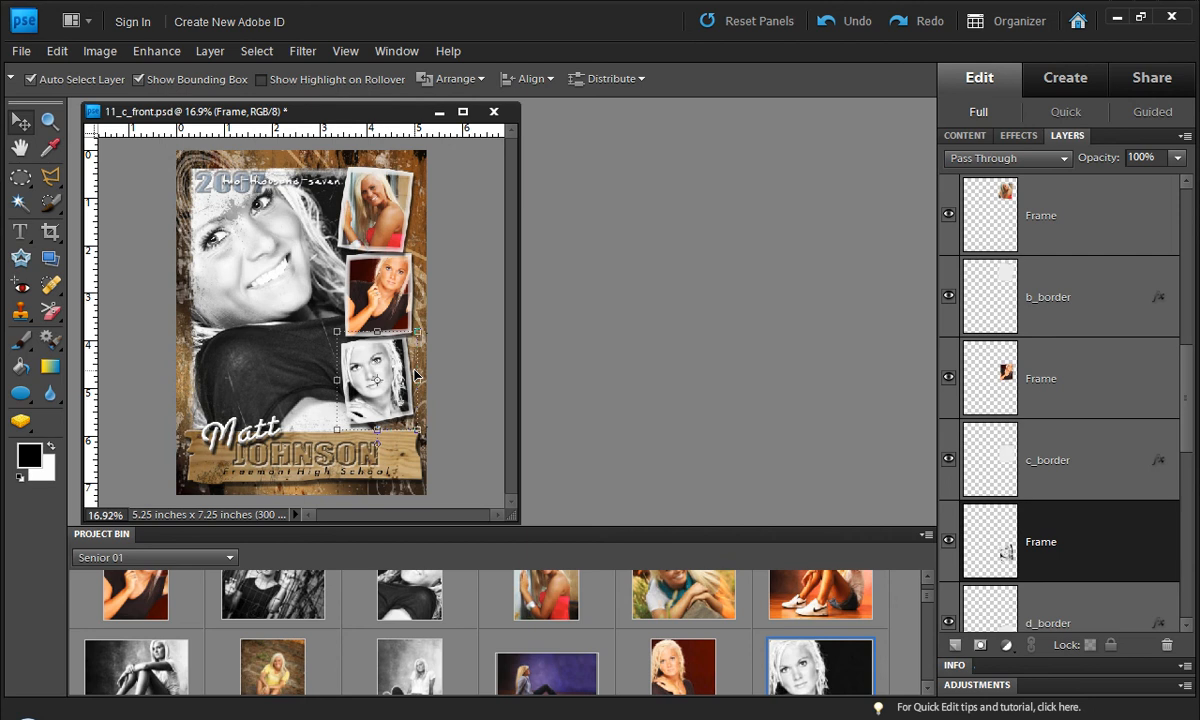
pyautogui.click(459, 334)
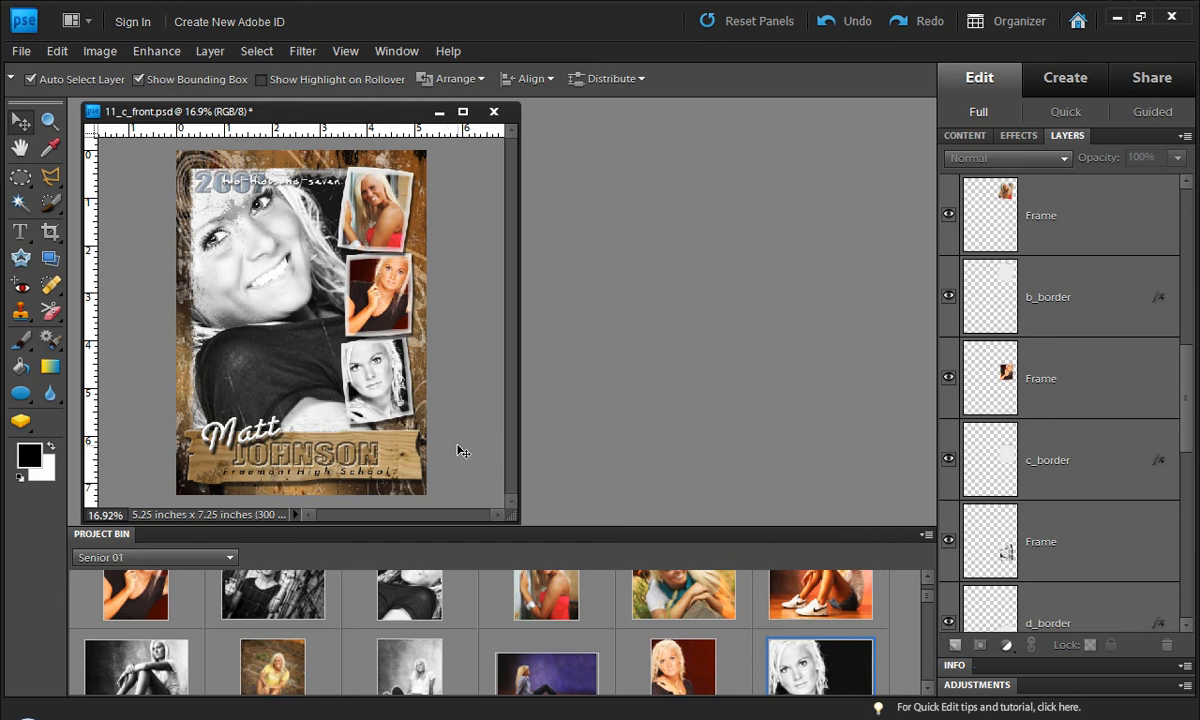
# Step: Replace the last name on the wood banner with the new last name, accepting the font substitution
pyautogui.press('t')
pyautogui.click(242, 421)
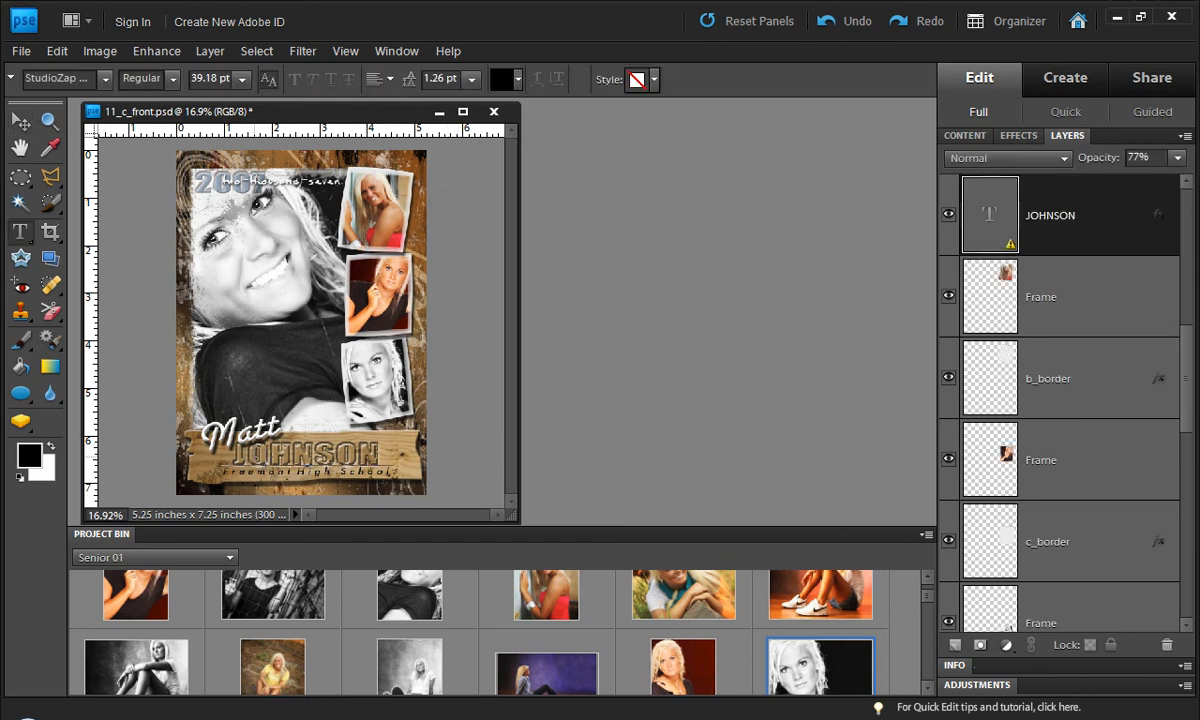
pyautogui.click(580, 324)
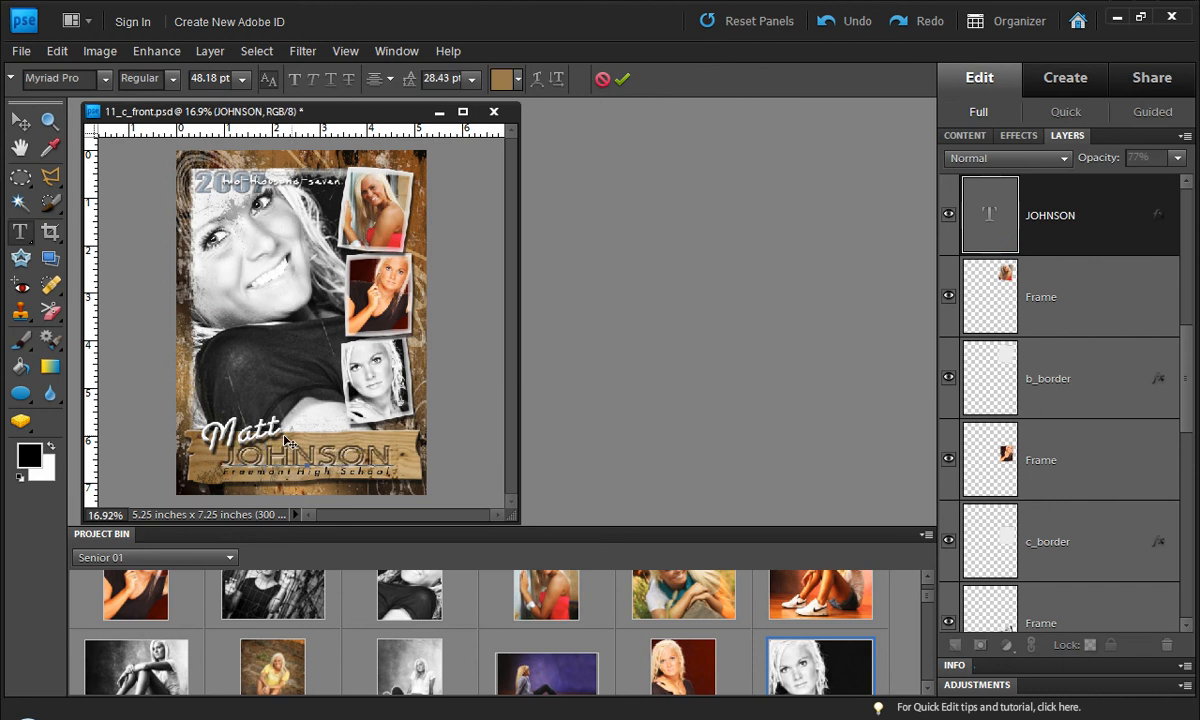
pyautogui.moveTo(238, 458); pyautogui.dragTo(396, 460)
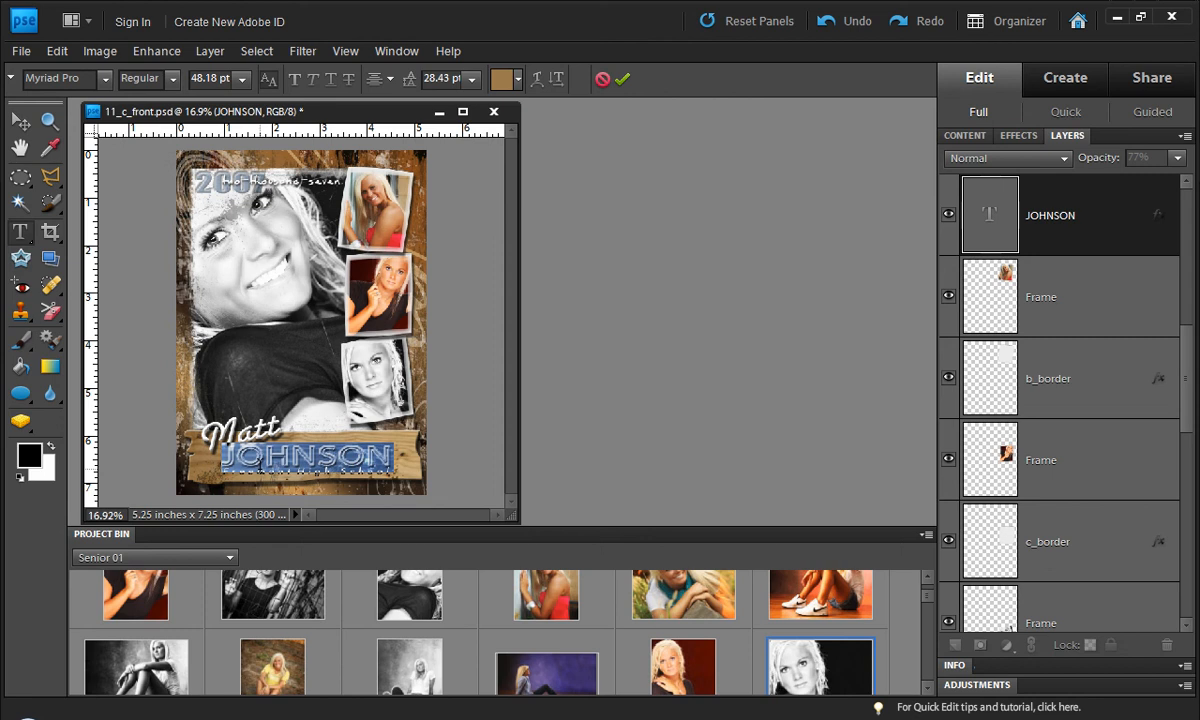
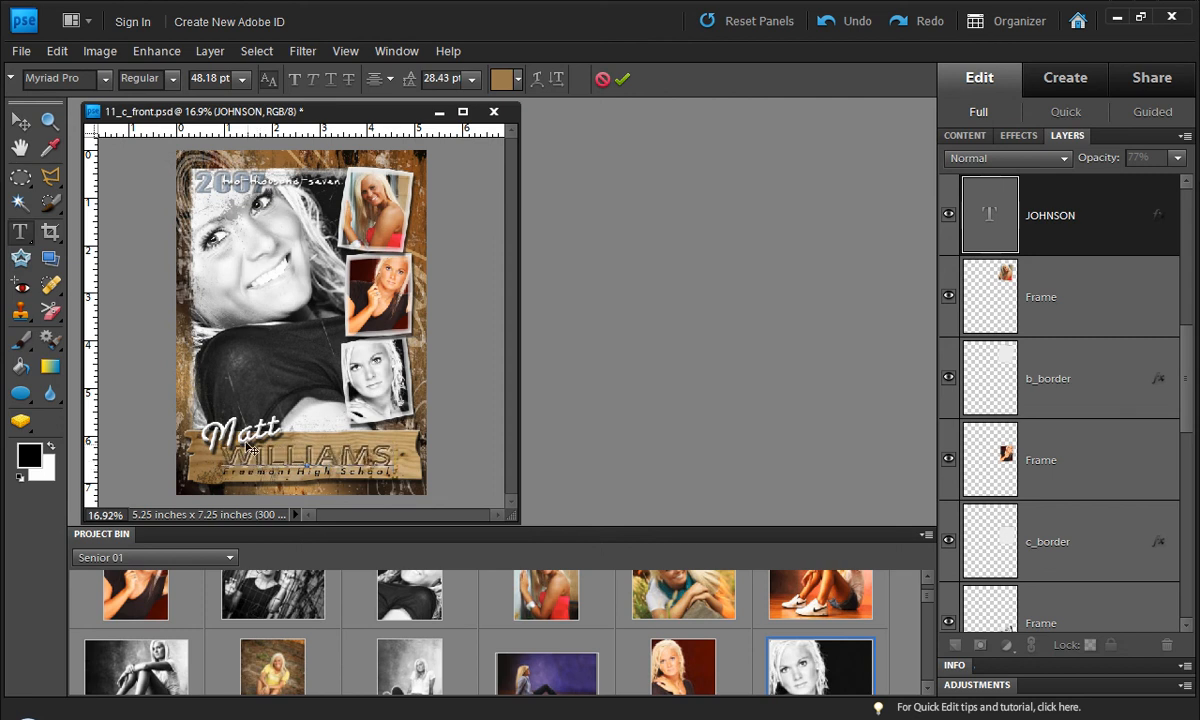
pyautogui.hotkey('ctrl', 'Return')
# Step: Replace the slanted first name with the new one, accepting font substitution, and move the text right so it fits on the card
pyautogui.click(226, 422)
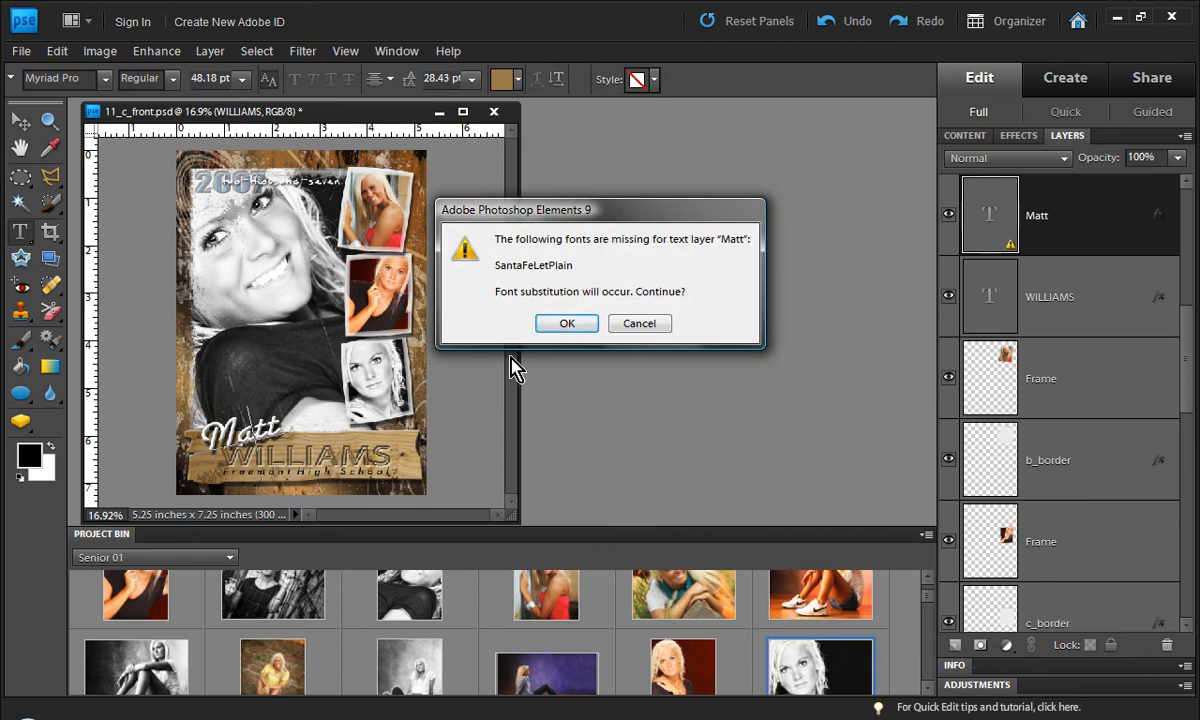
pyautogui.click(562, 319)
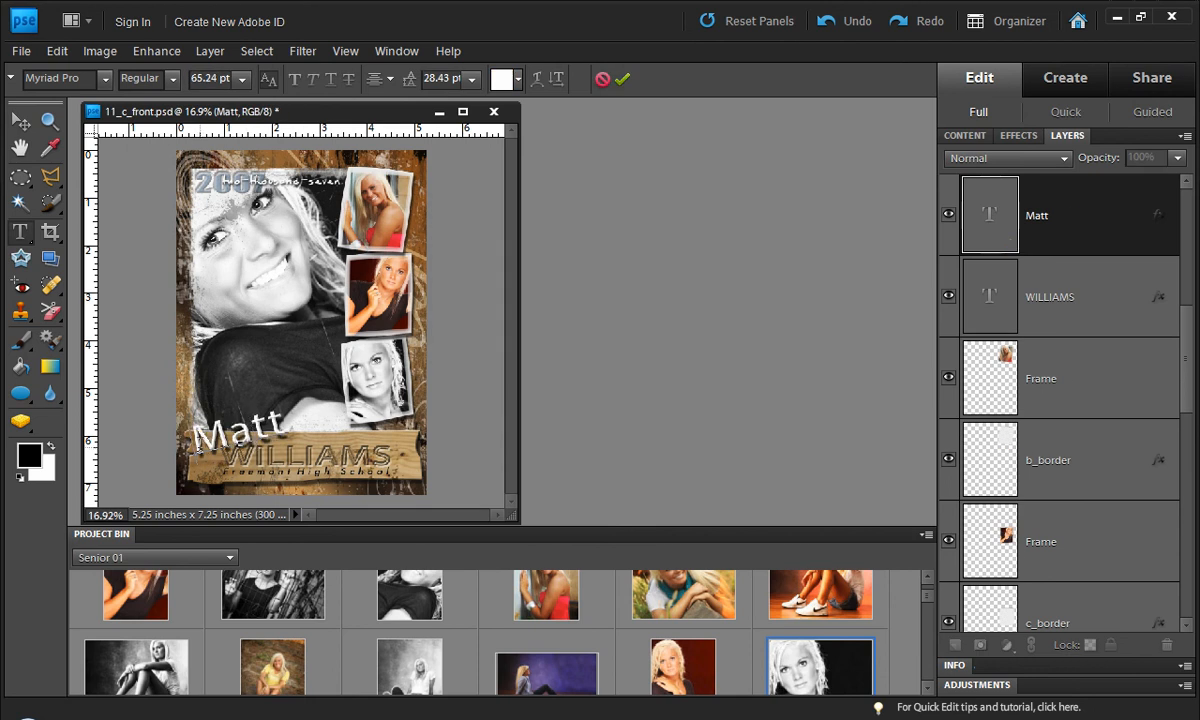
pyautogui.moveTo(188, 418); pyautogui.dragTo(332, 412)
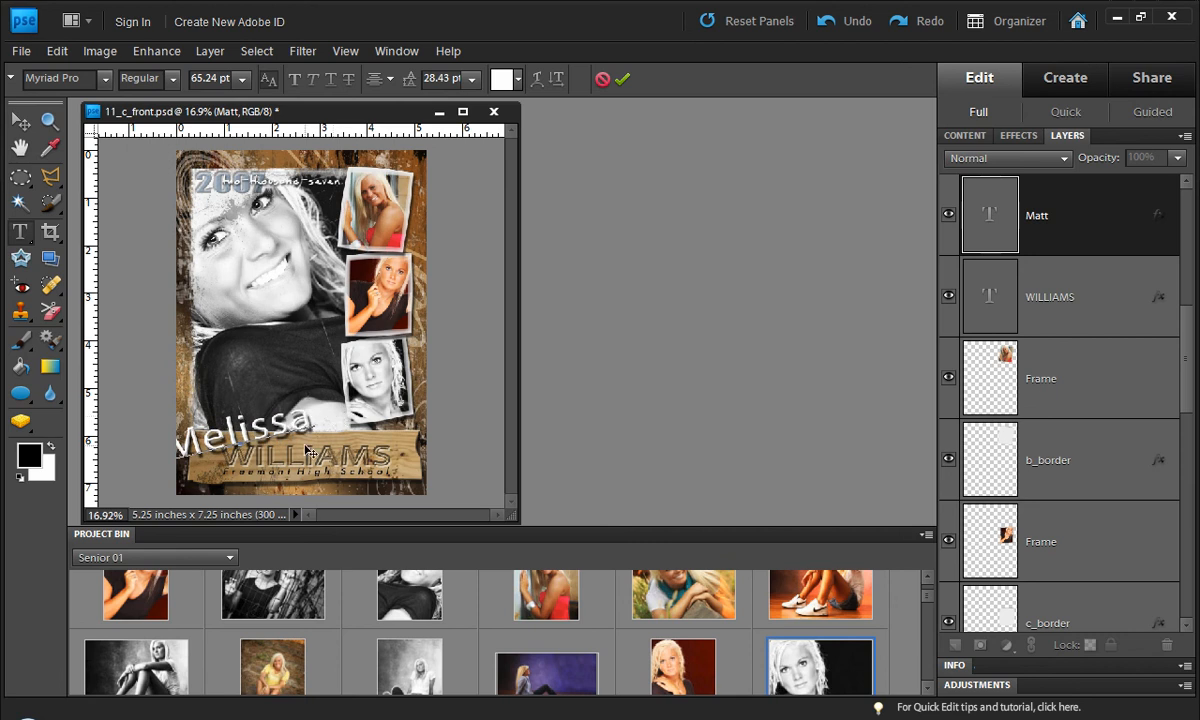
pyautogui.moveTo(284, 416); pyautogui.dragTo(327, 439)
pyautogui.hotkey('ctrl', 'Return')
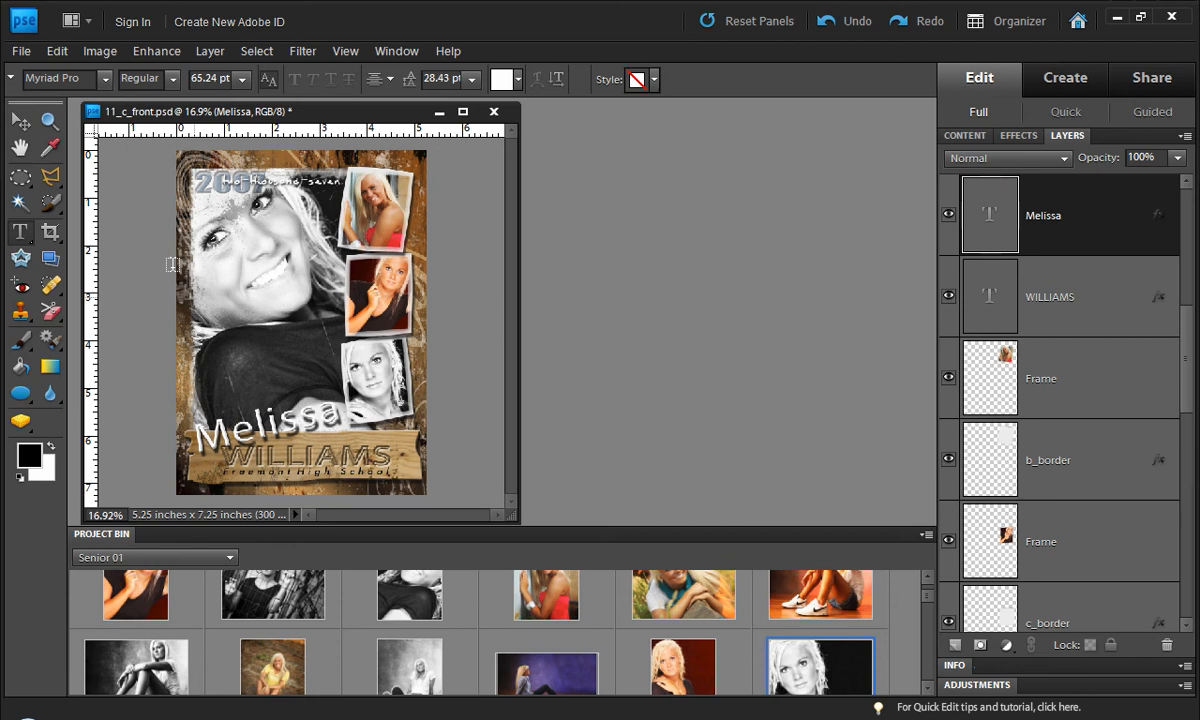
pyautogui.click(21, 122)
pyautogui.click(478, 450)
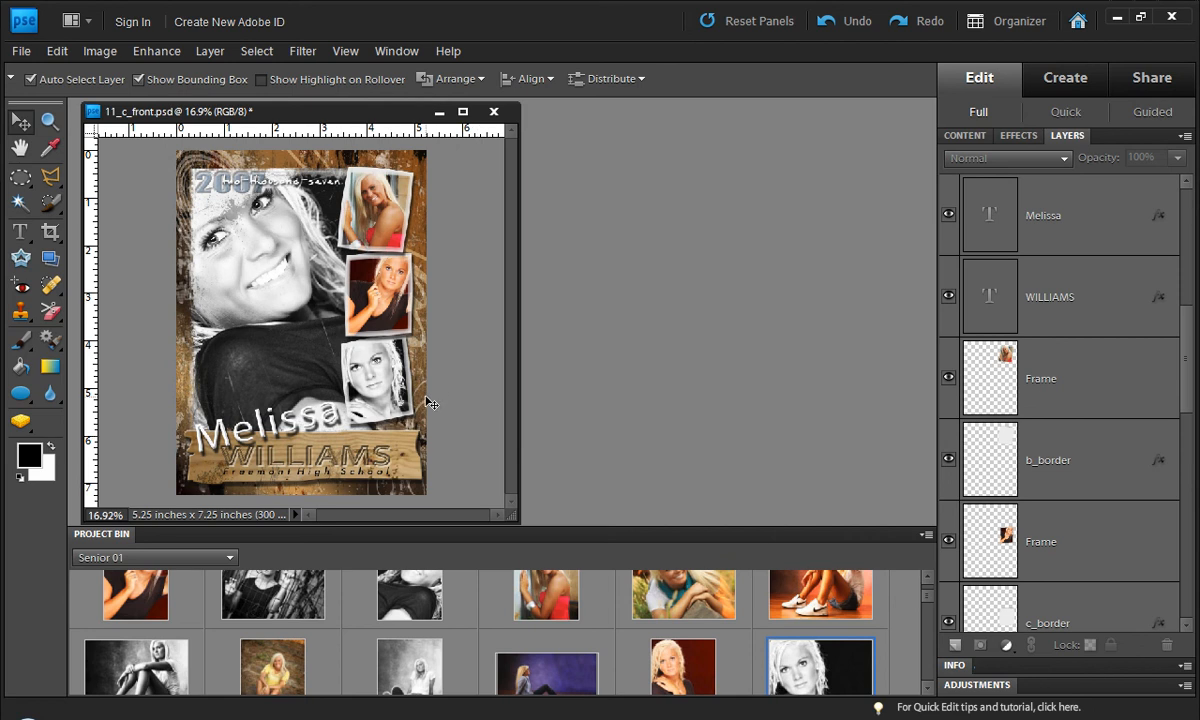
# Step: Clear the photo from the large frame so it is an empty placeholder again
pyautogui.scroll(-1, 423, 402)
pyautogui.scroll(1, 455, 466)
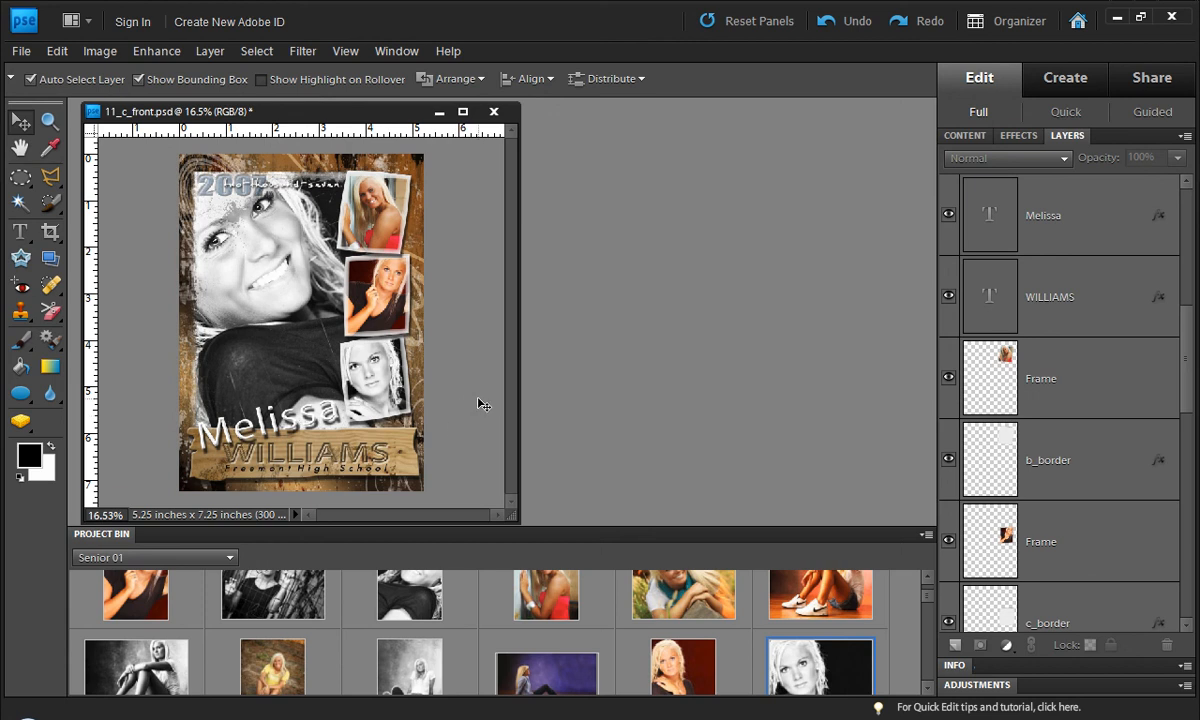
pyautogui.rightClick(284, 300)
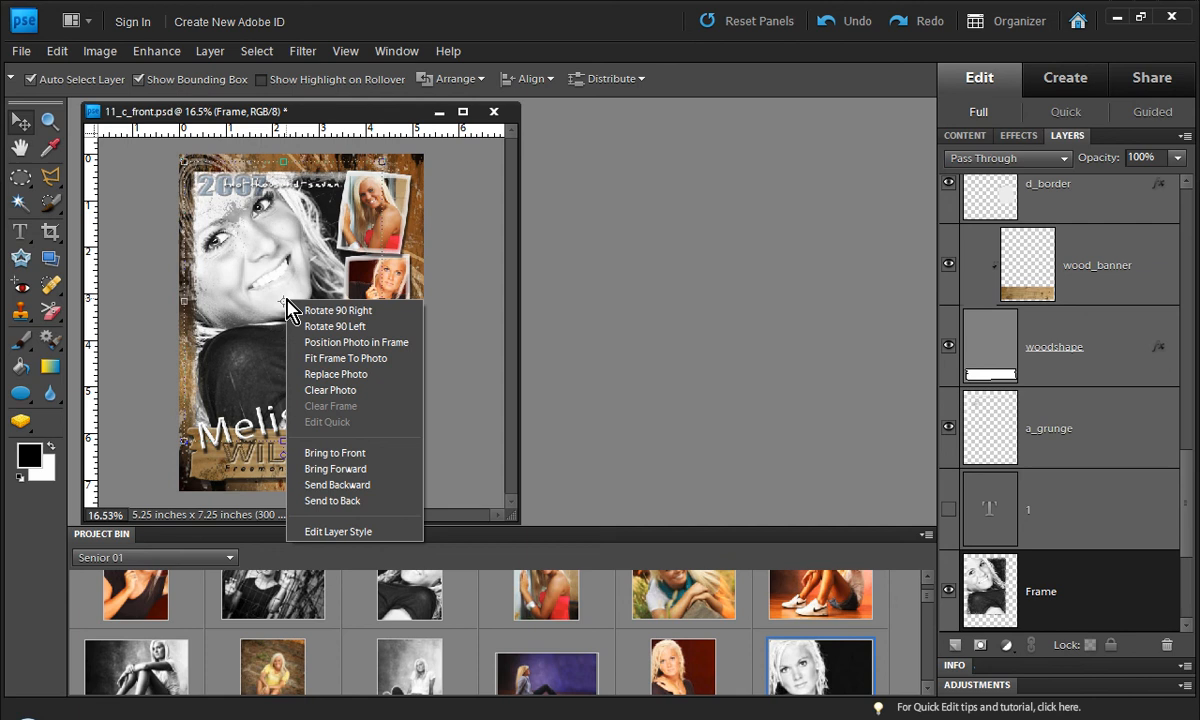
pyautogui.click(313, 390)
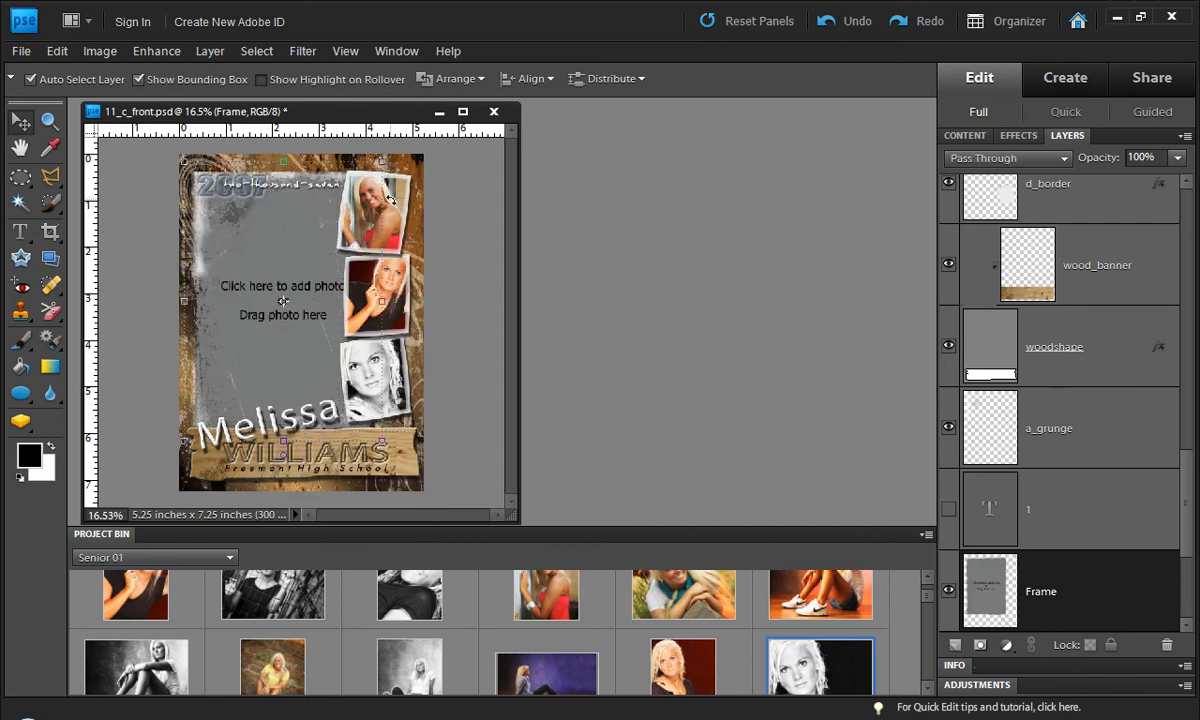
# Step: Clear the photos from the upper, middle and lower small frames
pyautogui.rightClick(390, 198)
pyautogui.click(446, 298)
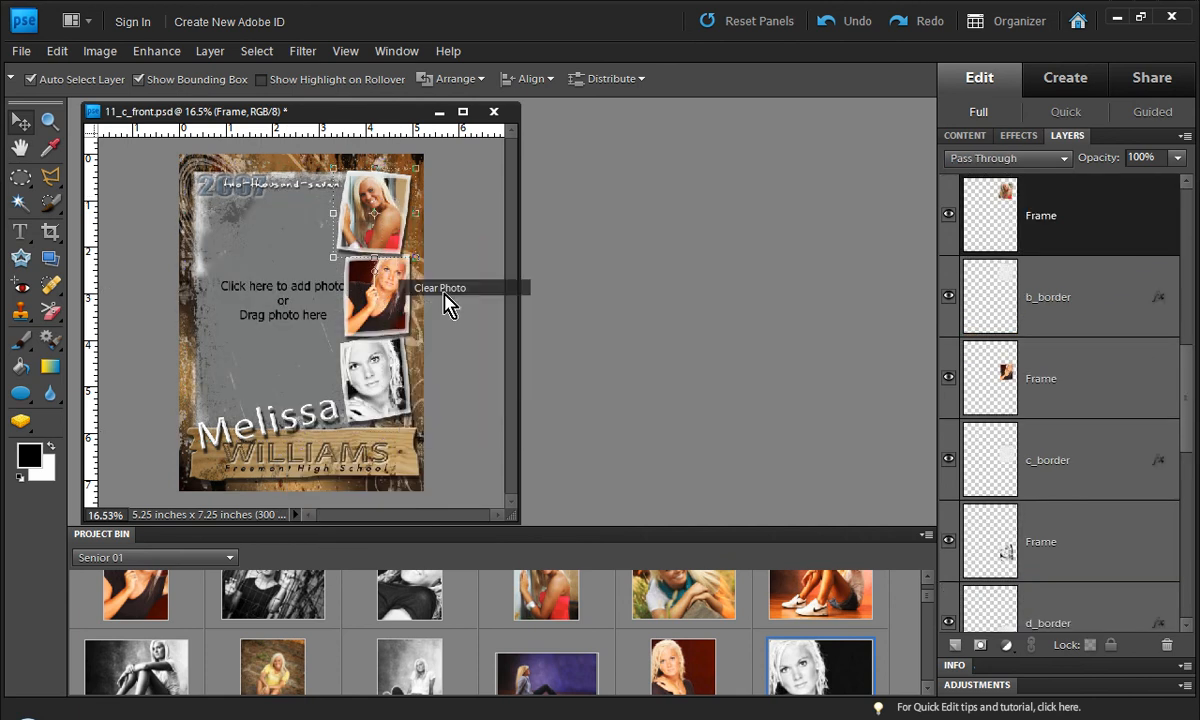
pyautogui.rightClick(381, 312)
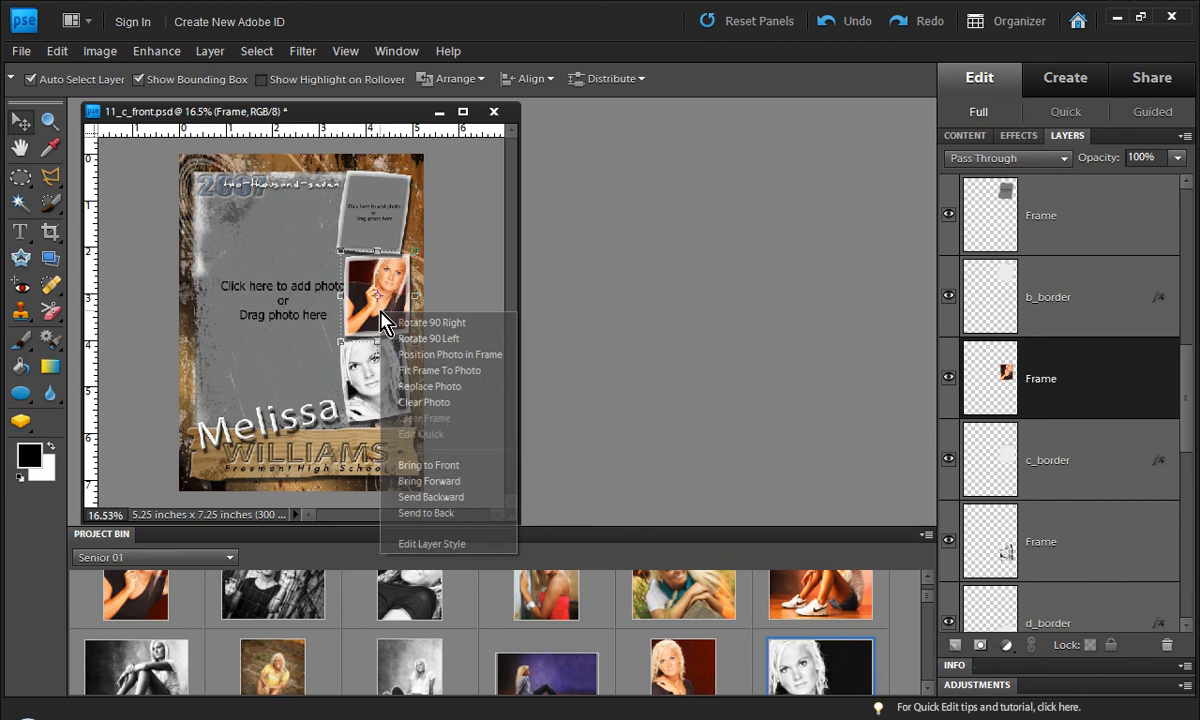
pyautogui.click(425, 402)
pyautogui.rightClick(387, 381)
pyautogui.click(446, 465)
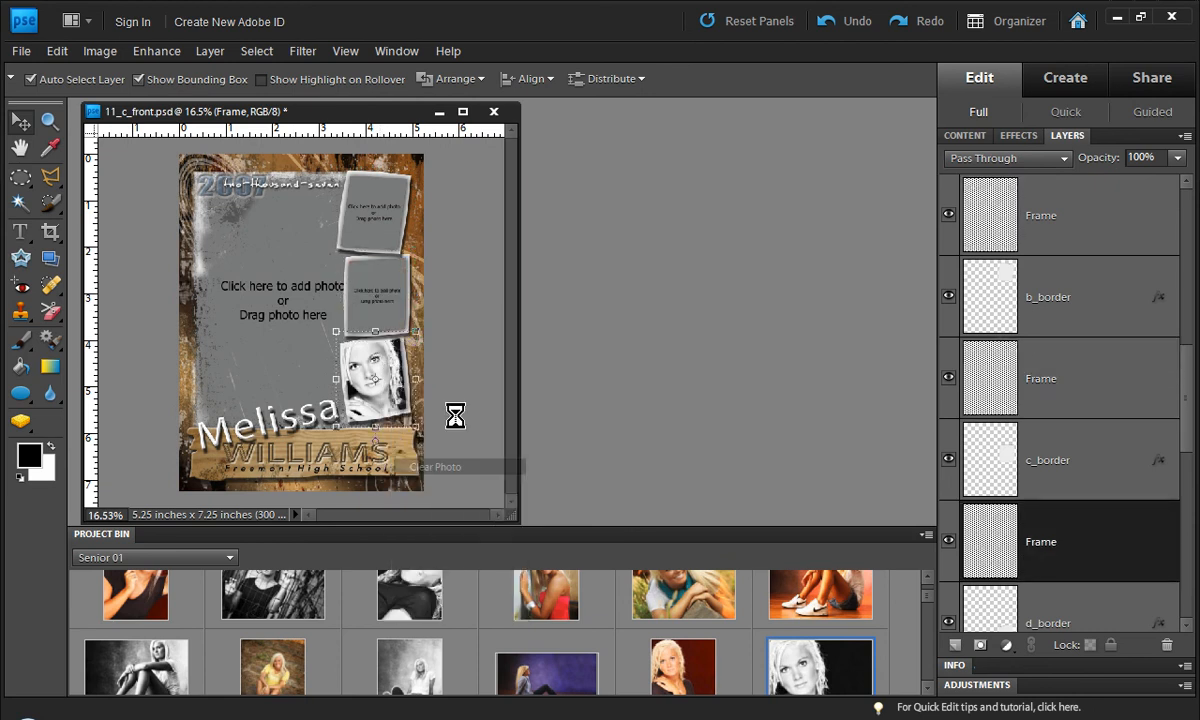